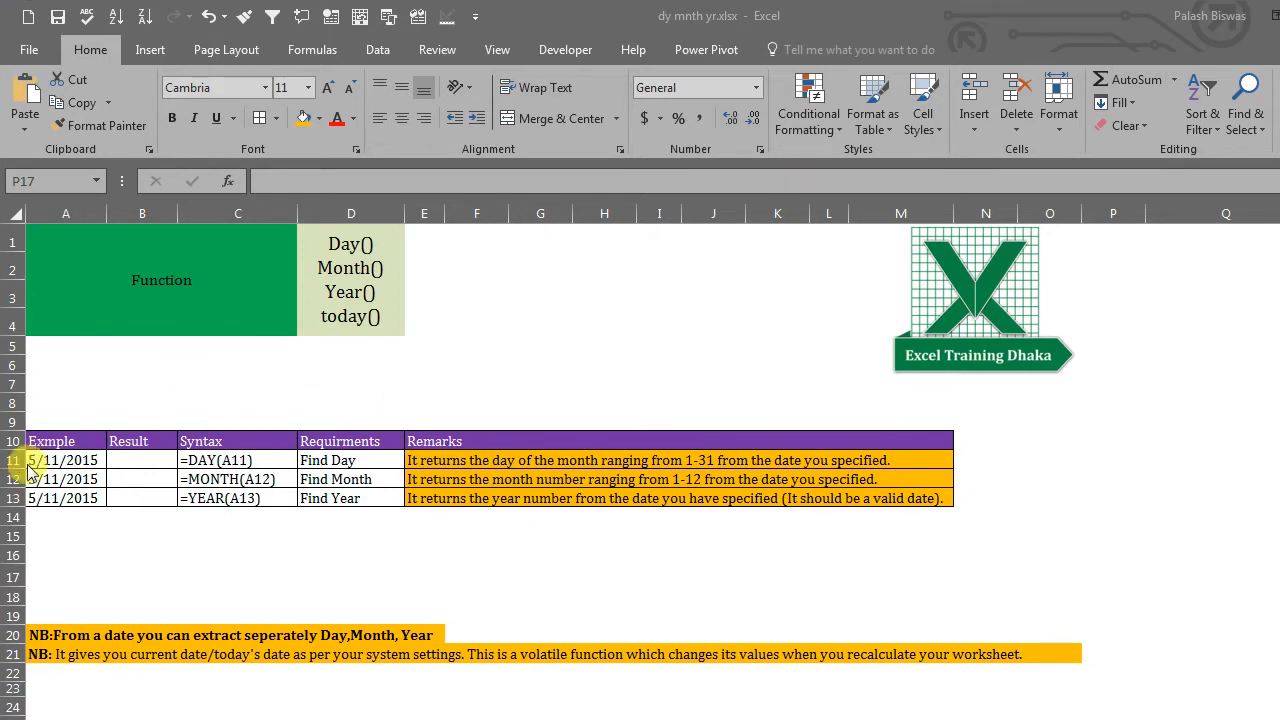
{"action": "left_click_drag", "start_coordinate": [62, 457], "coordinate": [80, 495]}
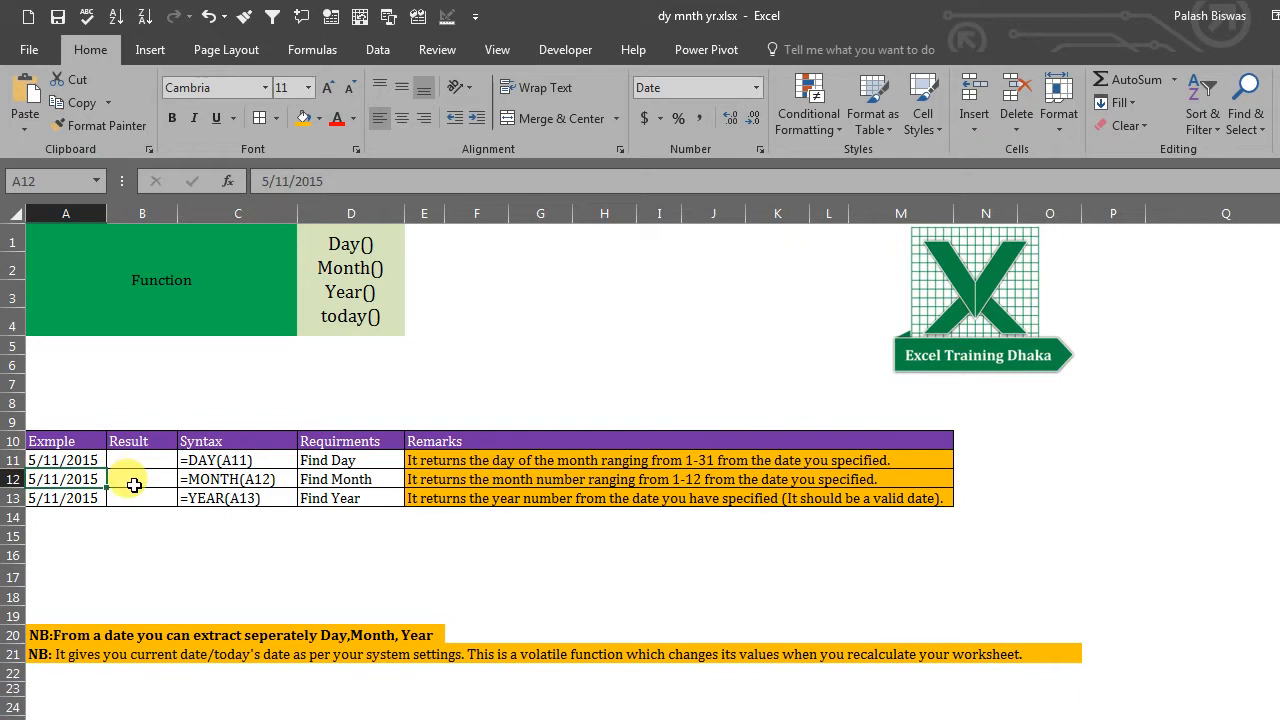
{"action": "left_click", "coordinate": [135, 479]}
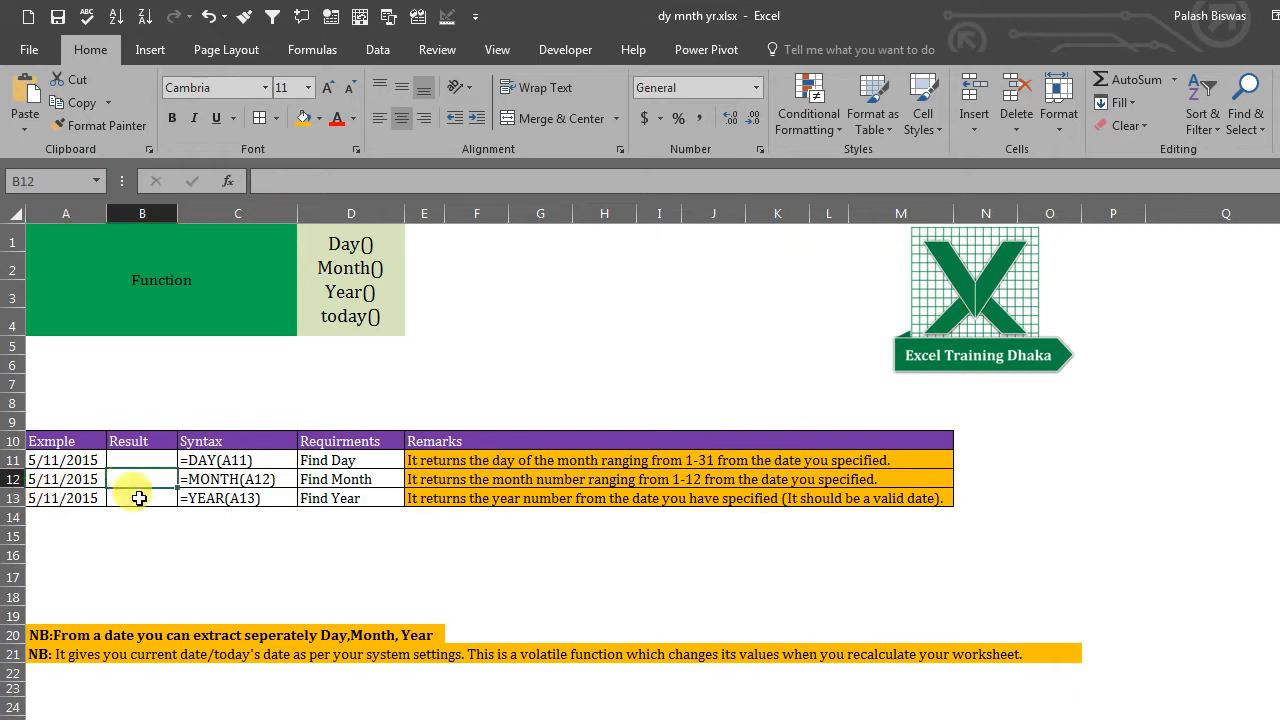
{"action": "left_click", "coordinate": [139, 498]}
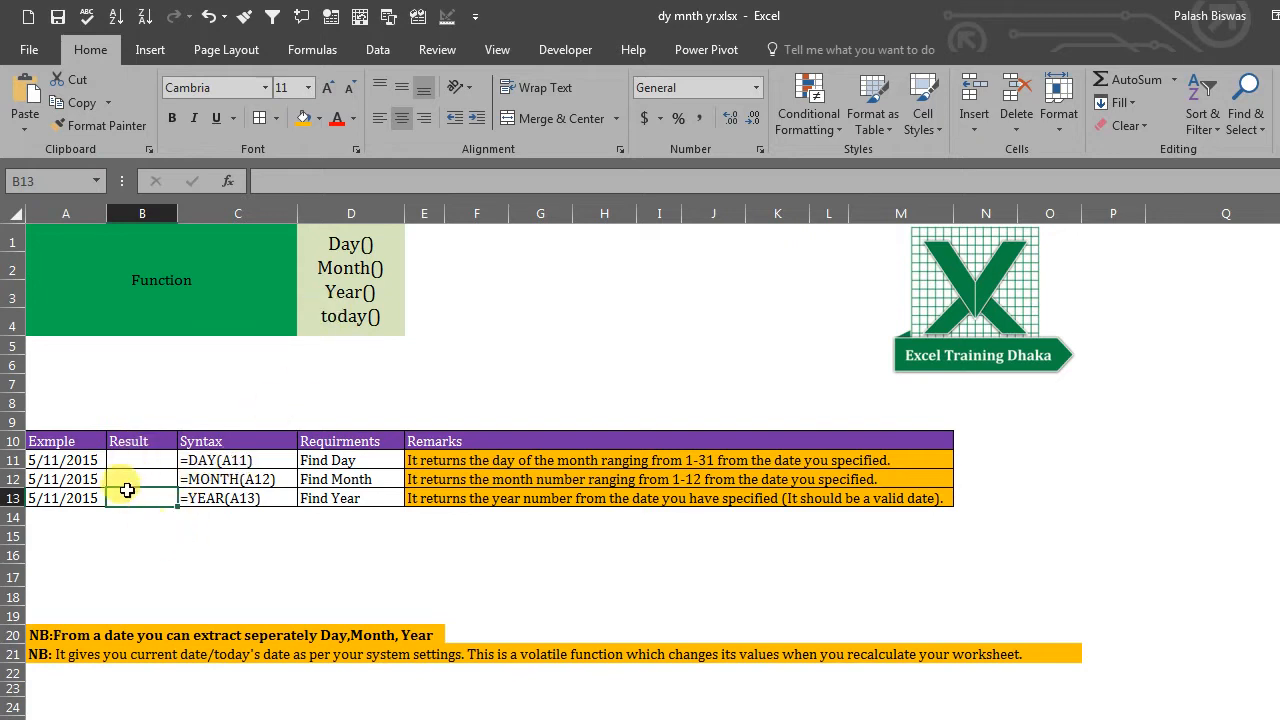
- Enter a DAY formula in result cell B11 that extracts the day from the date in A11
{"action": "left_click", "coordinate": [138, 459]}
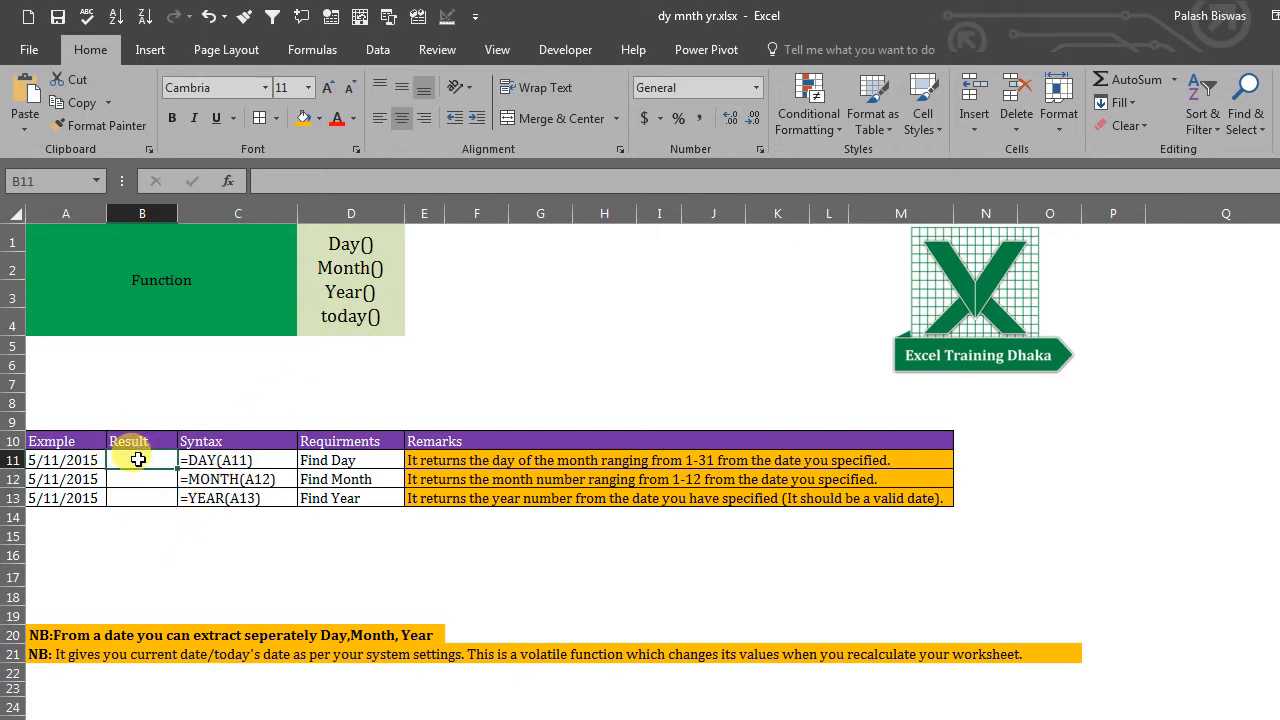
{"action": "type", "text": "="}
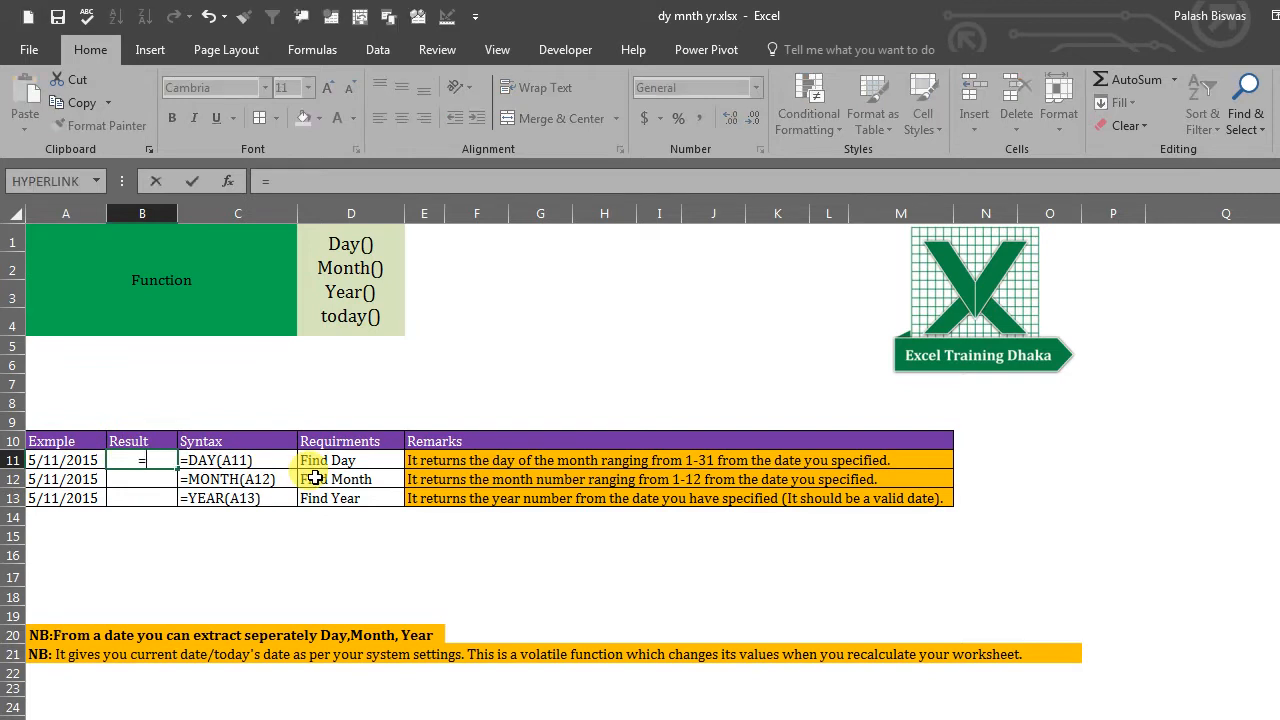
{"action": "type", "text": "da"}
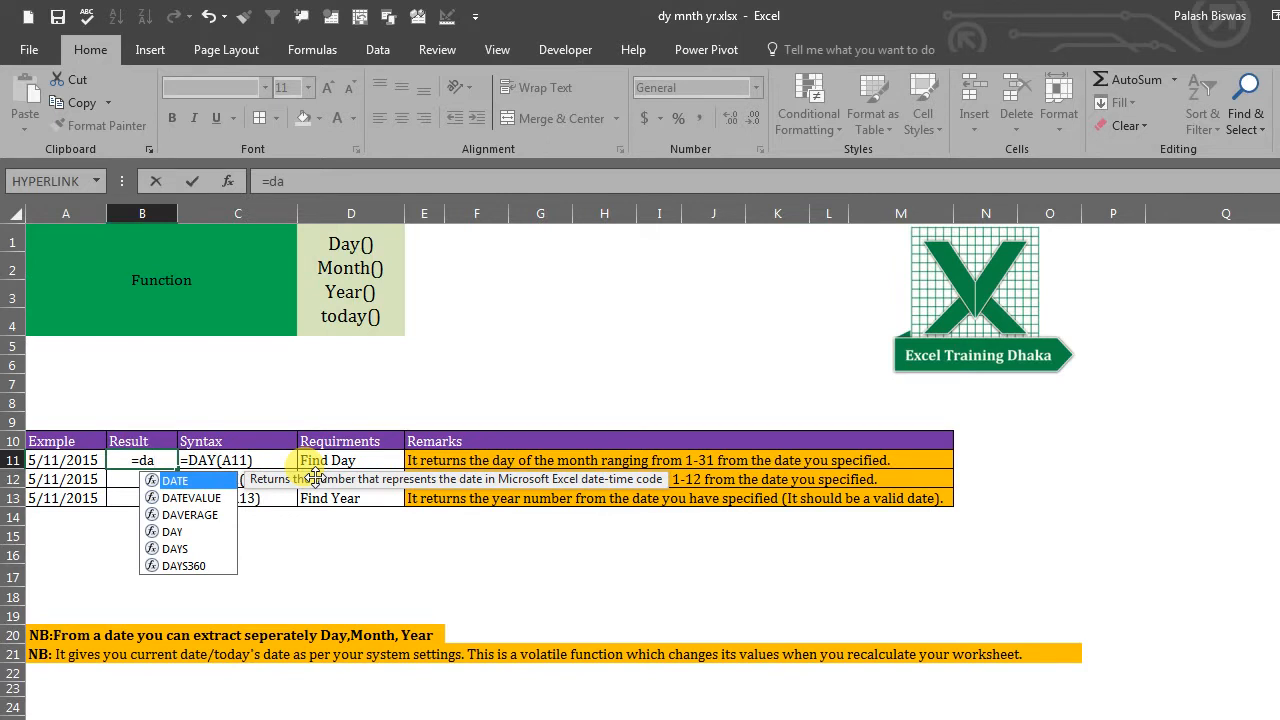
{"action": "type", "text": "y"}
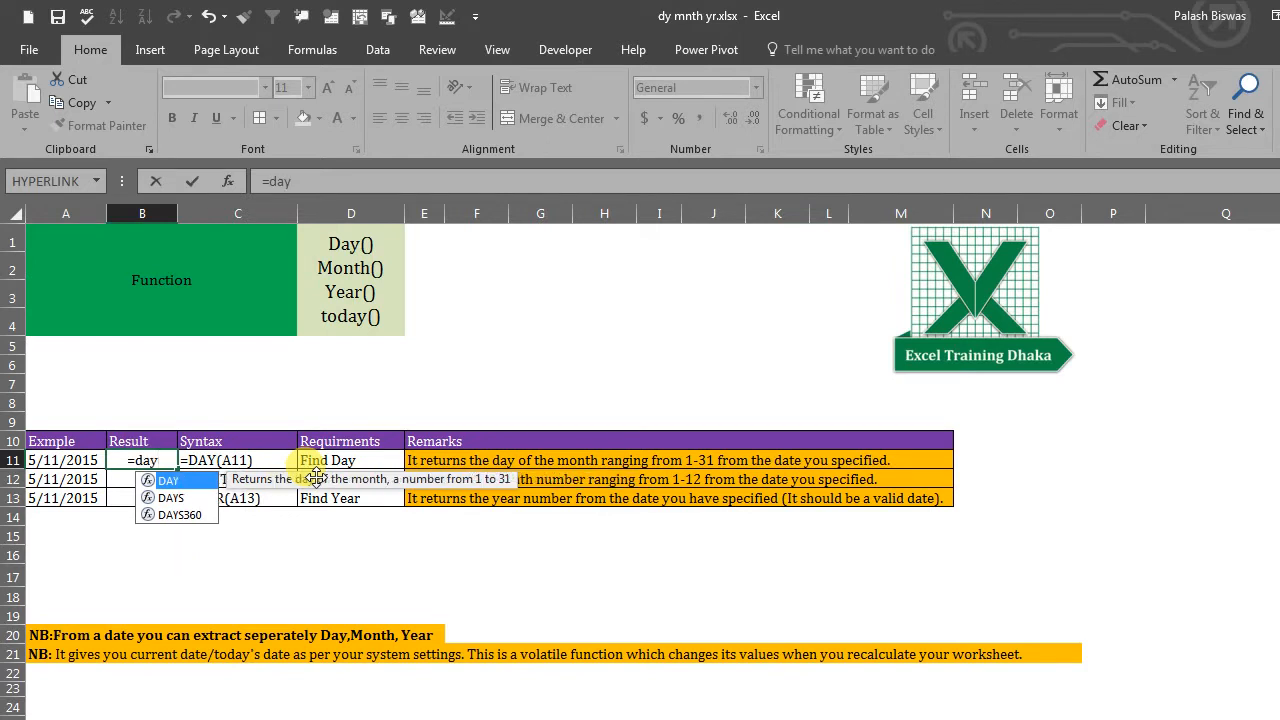
{"action": "key", "text": "Tab"}
{"action": "left_click", "coordinate": [68, 459]}
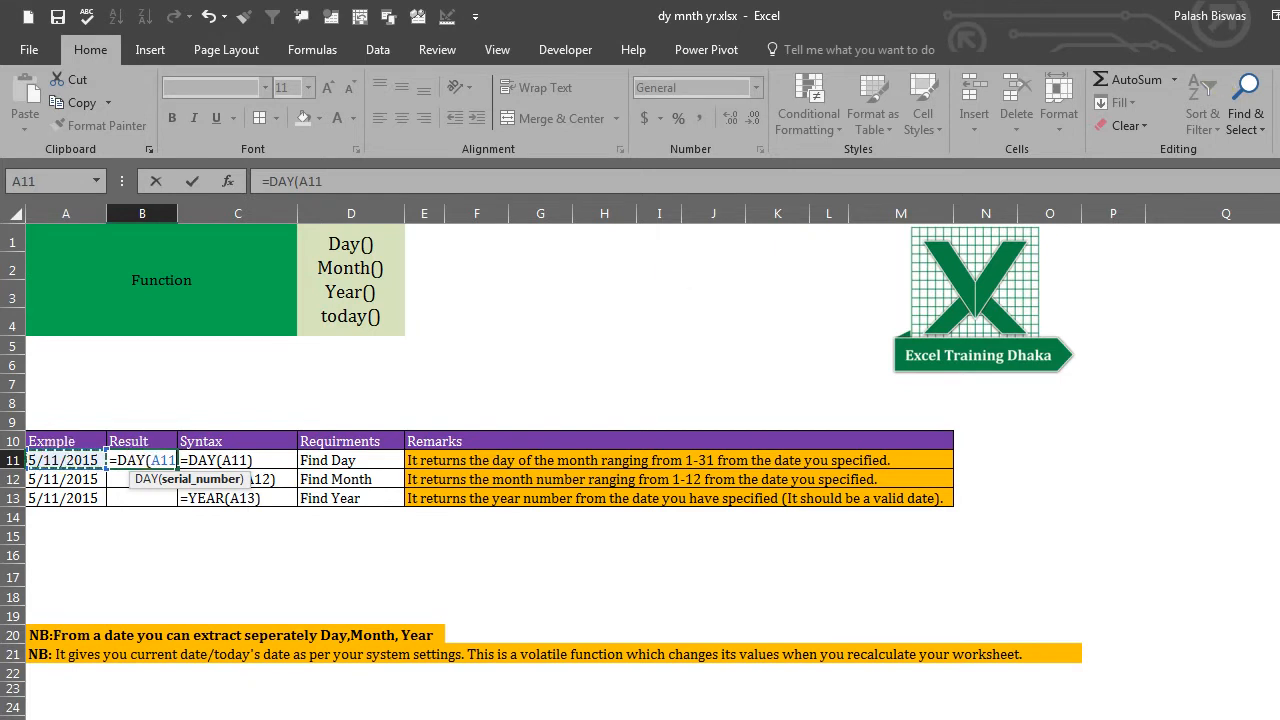
{"action": "key", "text": "Return"}
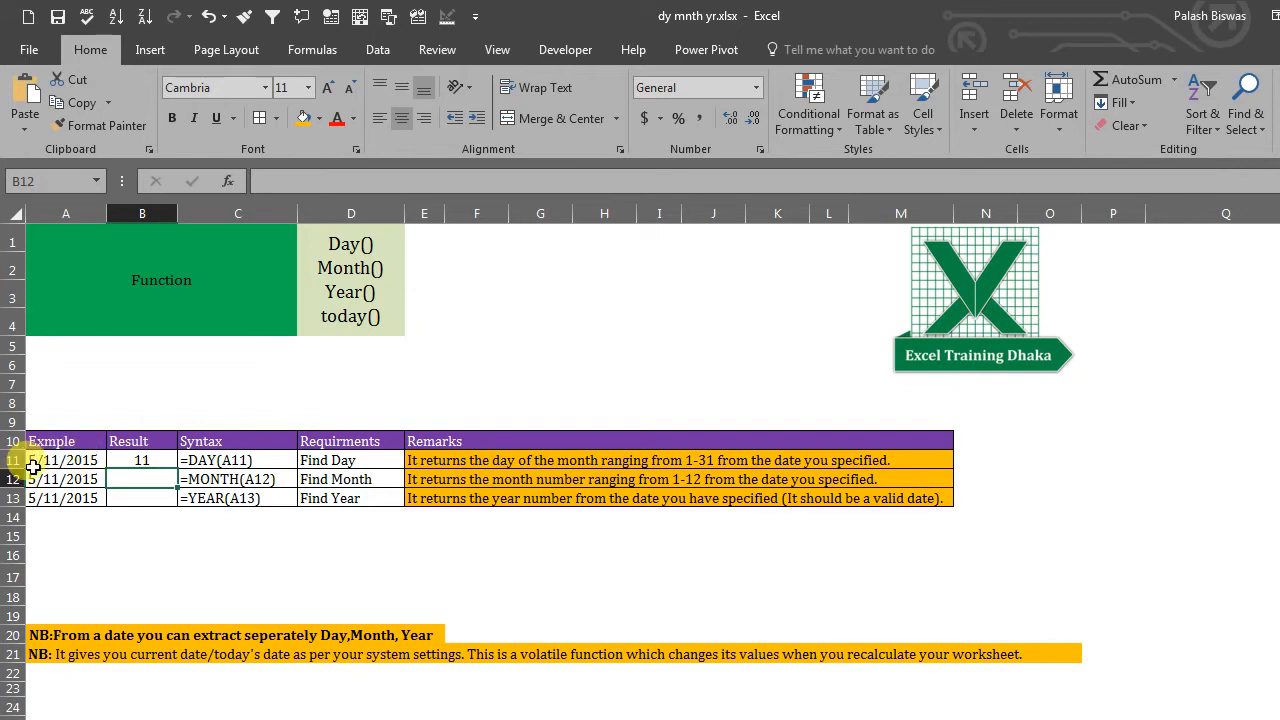
- Enter a MONTH formula in result cell B12 that extracts the month from the date in A12
{"action": "left_click", "coordinate": [141, 461]}
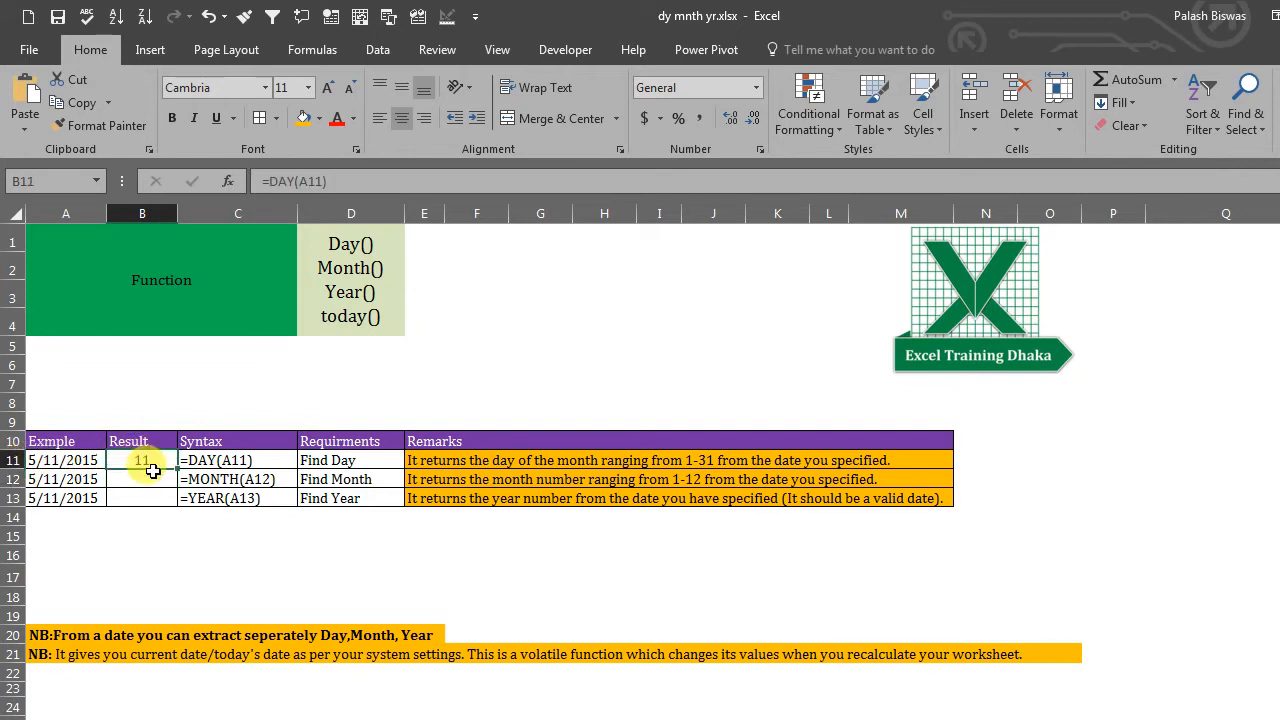
{"action": "left_click", "coordinate": [153, 478]}
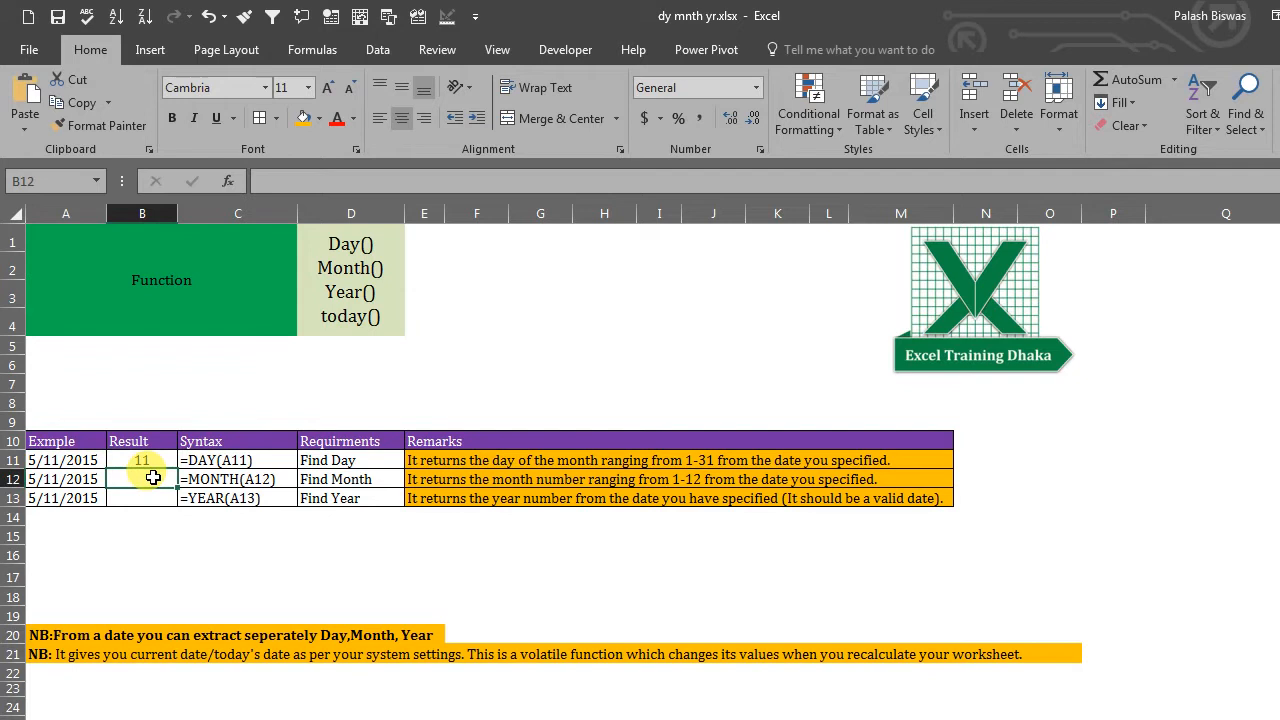
{"action": "type", "text": "=mon"}
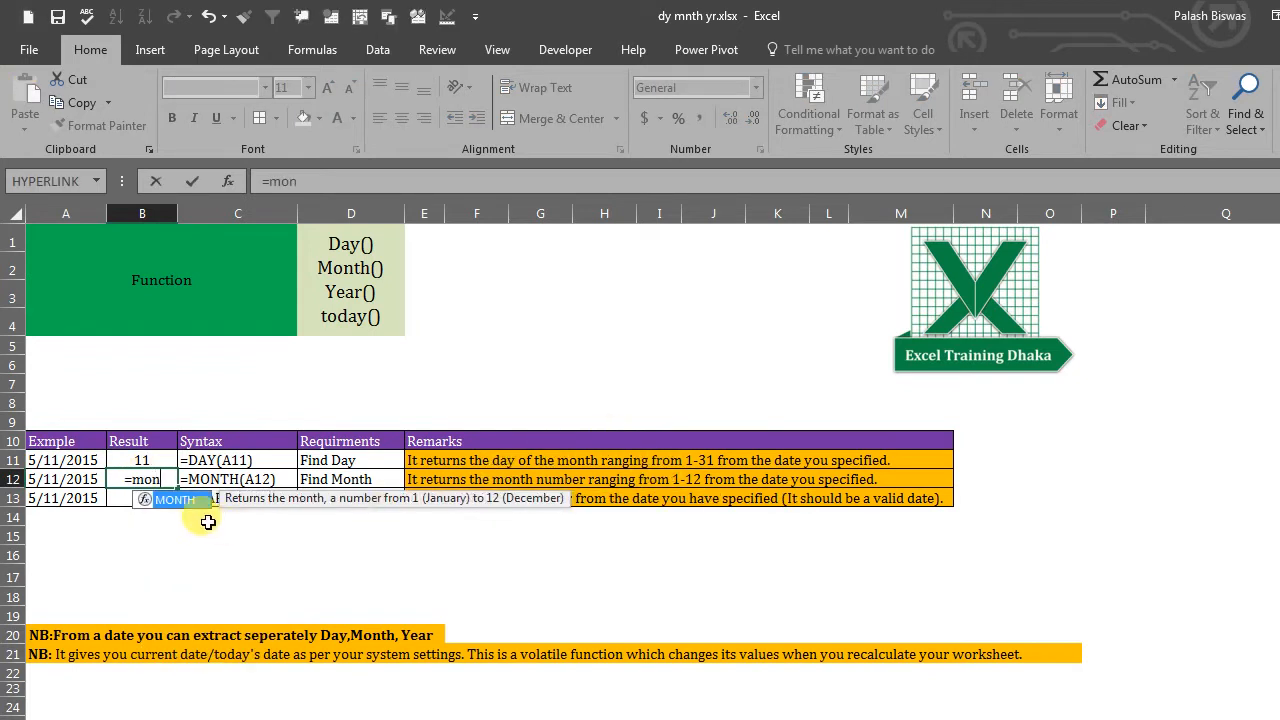
{"action": "double_click", "coordinate": [170, 498]}
{"action": "left_click", "coordinate": [84, 479]}
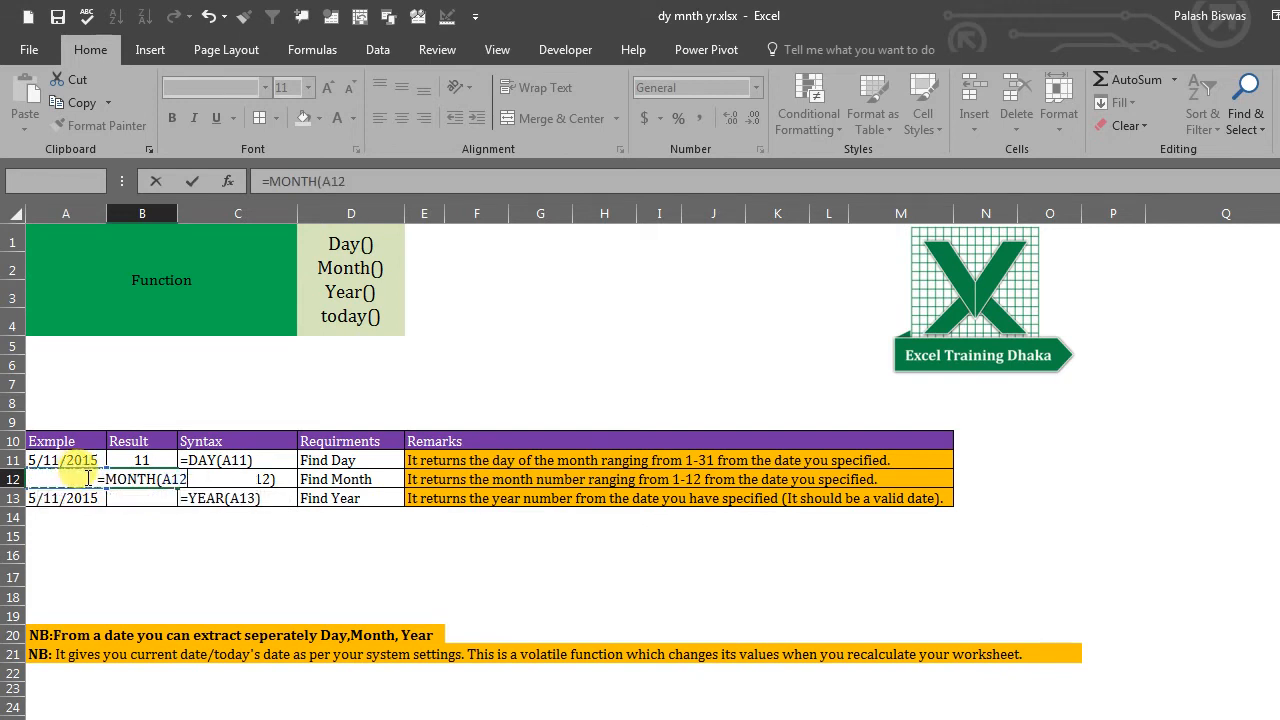
{"action": "key", "text": "Return"}
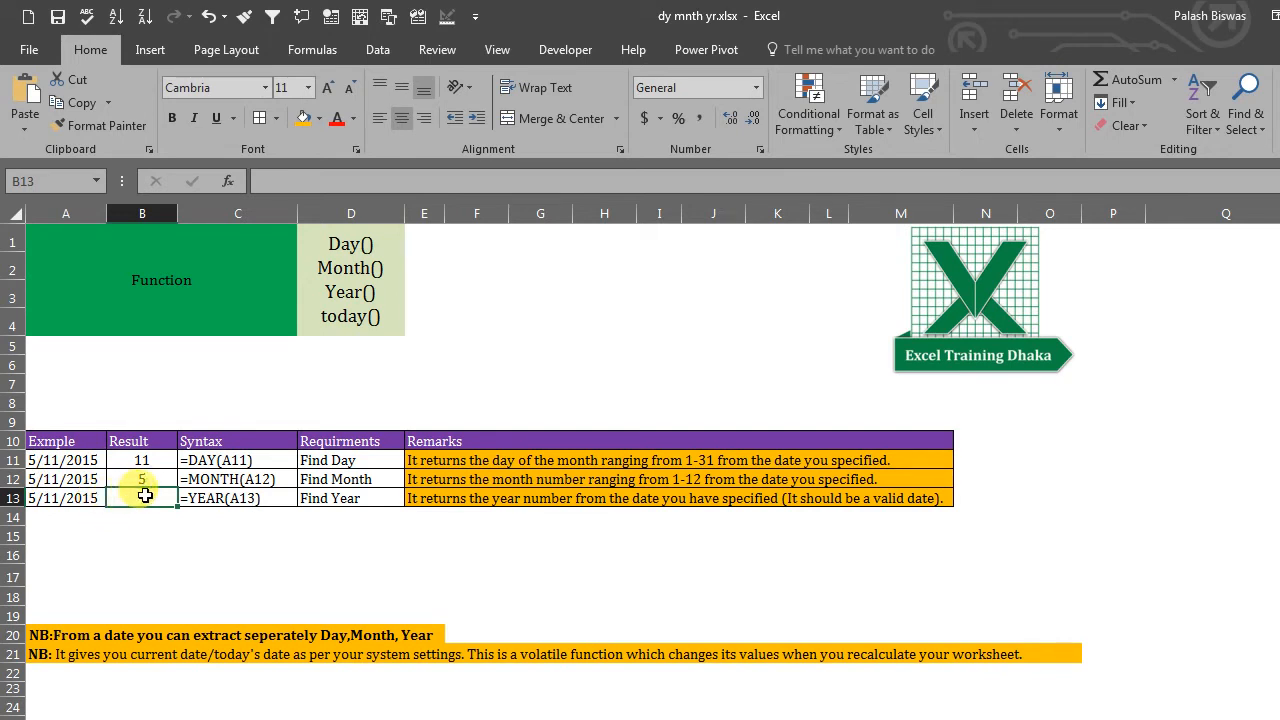
- Enter a YEAR formula in result cell B13 that extracts the year from the date in A13
{"action": "type", "text": "="}
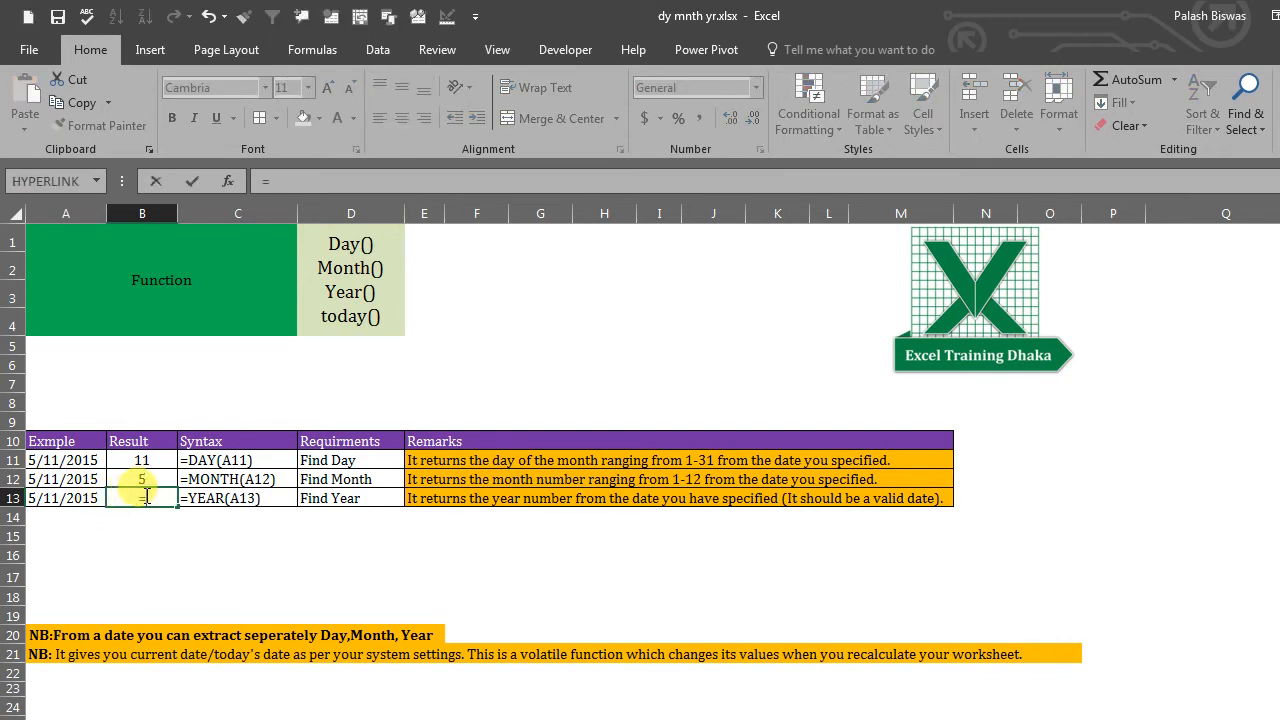
{"action": "type", "text": "ye"}
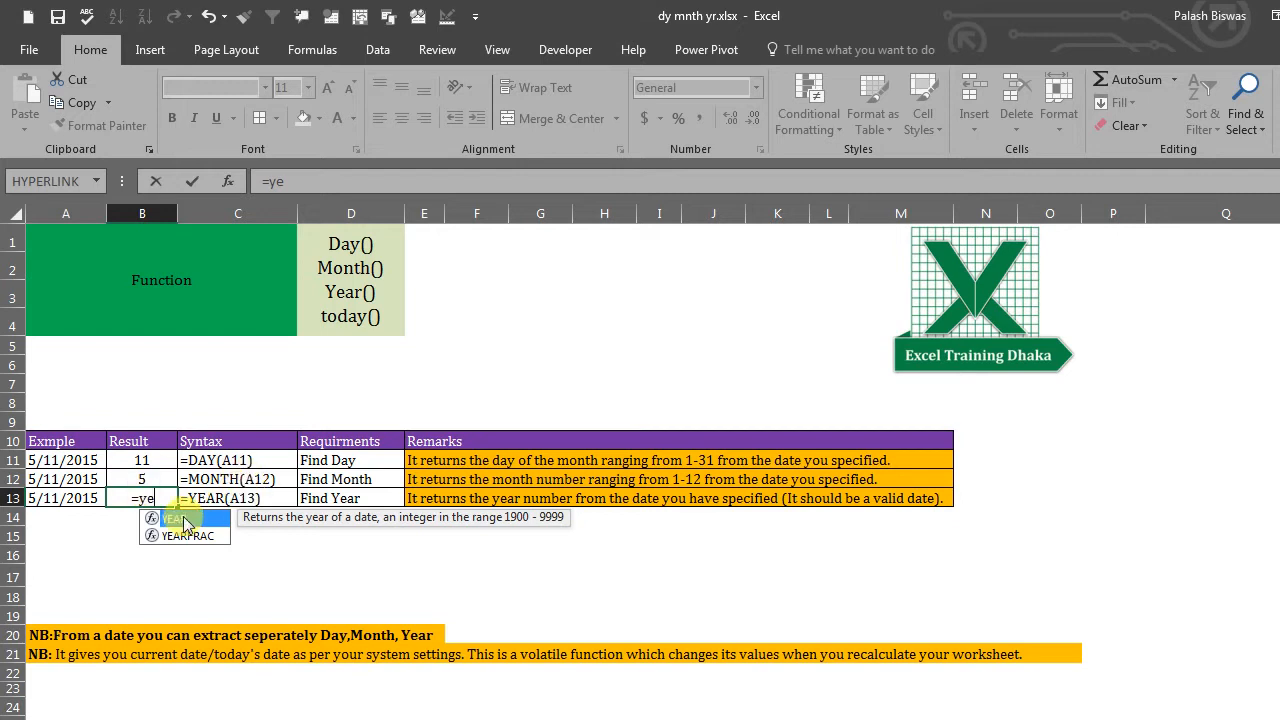
{"action": "double_click", "coordinate": [181, 519]}
{"action": "left_click", "coordinate": [89, 498]}
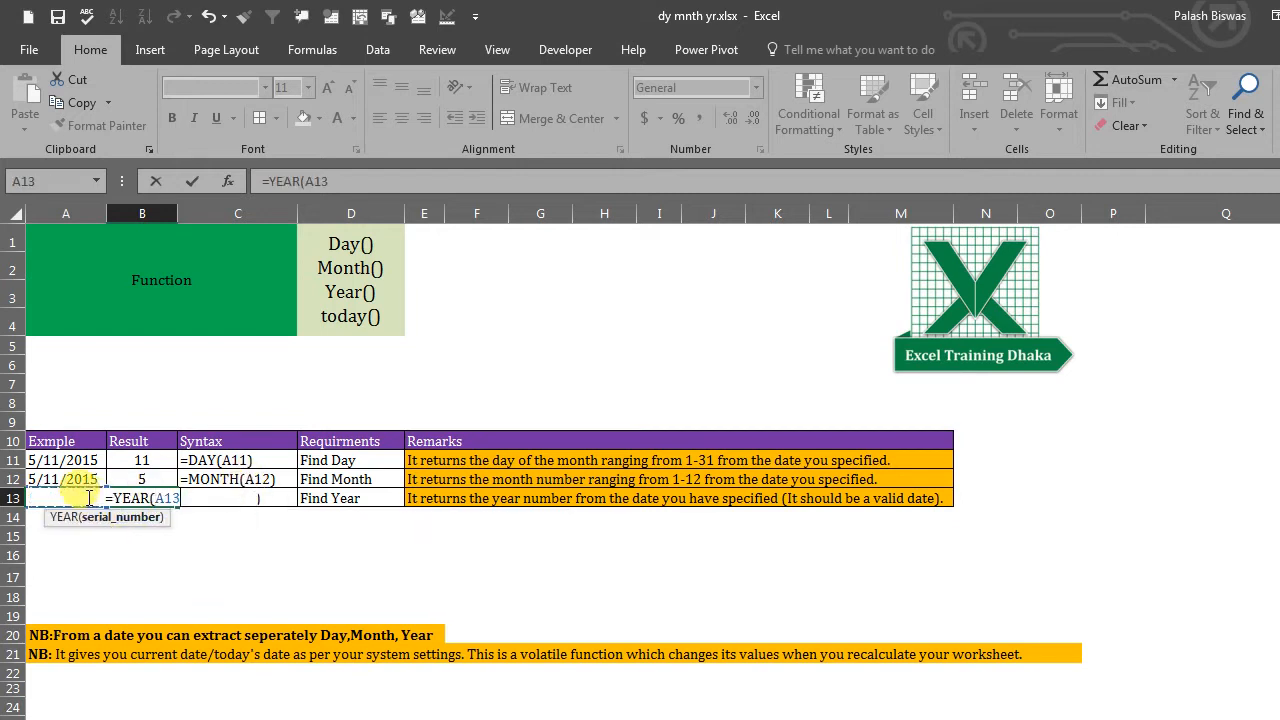
{"action": "key", "text": "Return"}
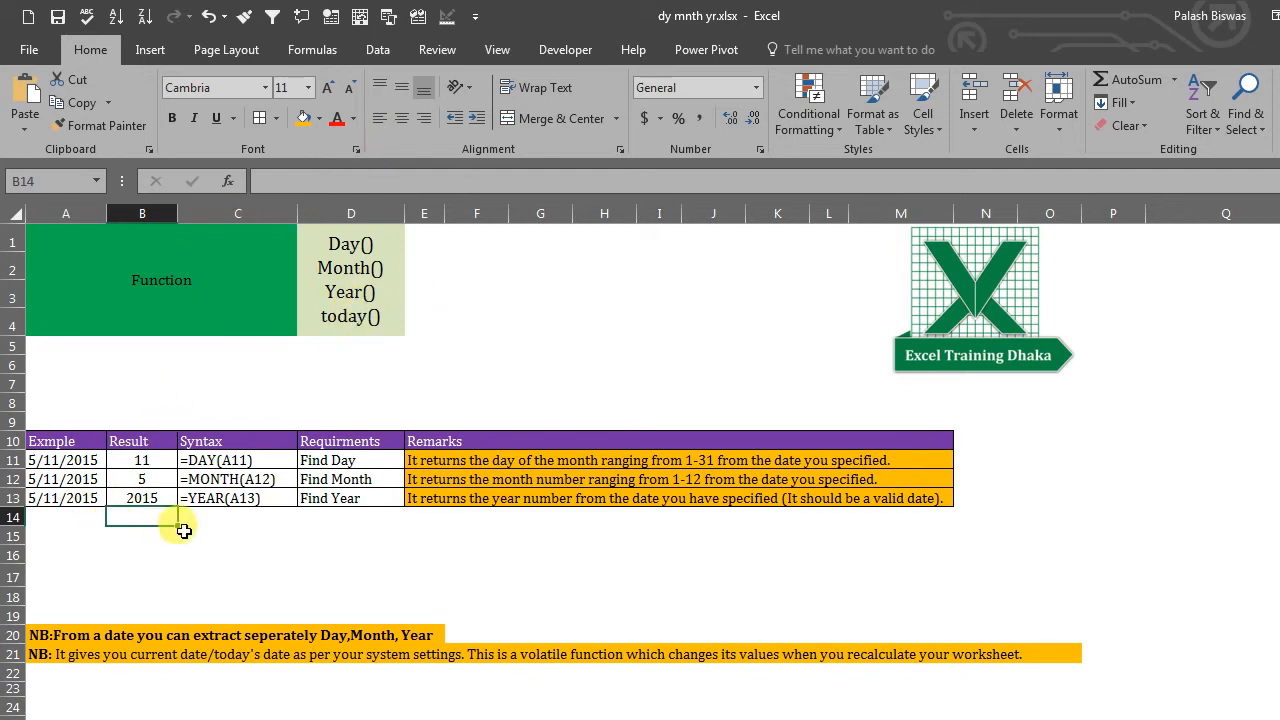
- Enter the formula =TODAY() in cell A14, directly below the example dates, to return the current date
{"action": "left_click", "coordinate": [82, 515]}
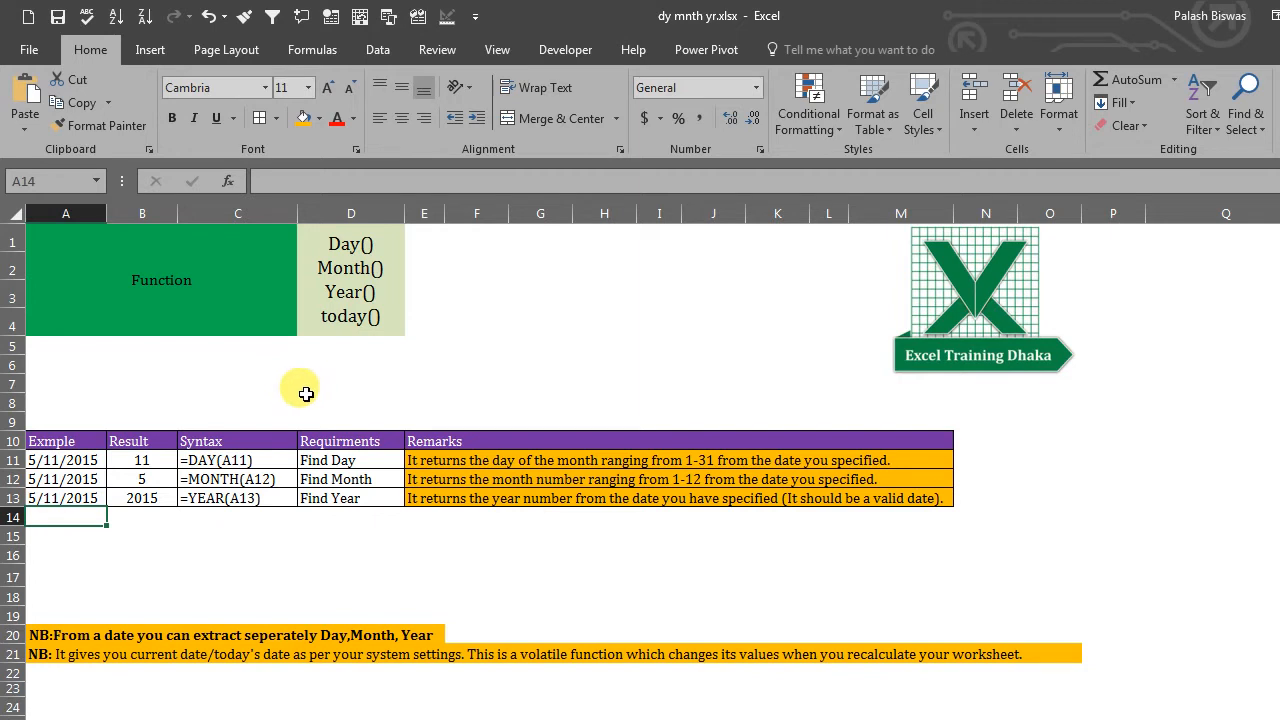
{"action": "left_click", "coordinate": [690, 362]}
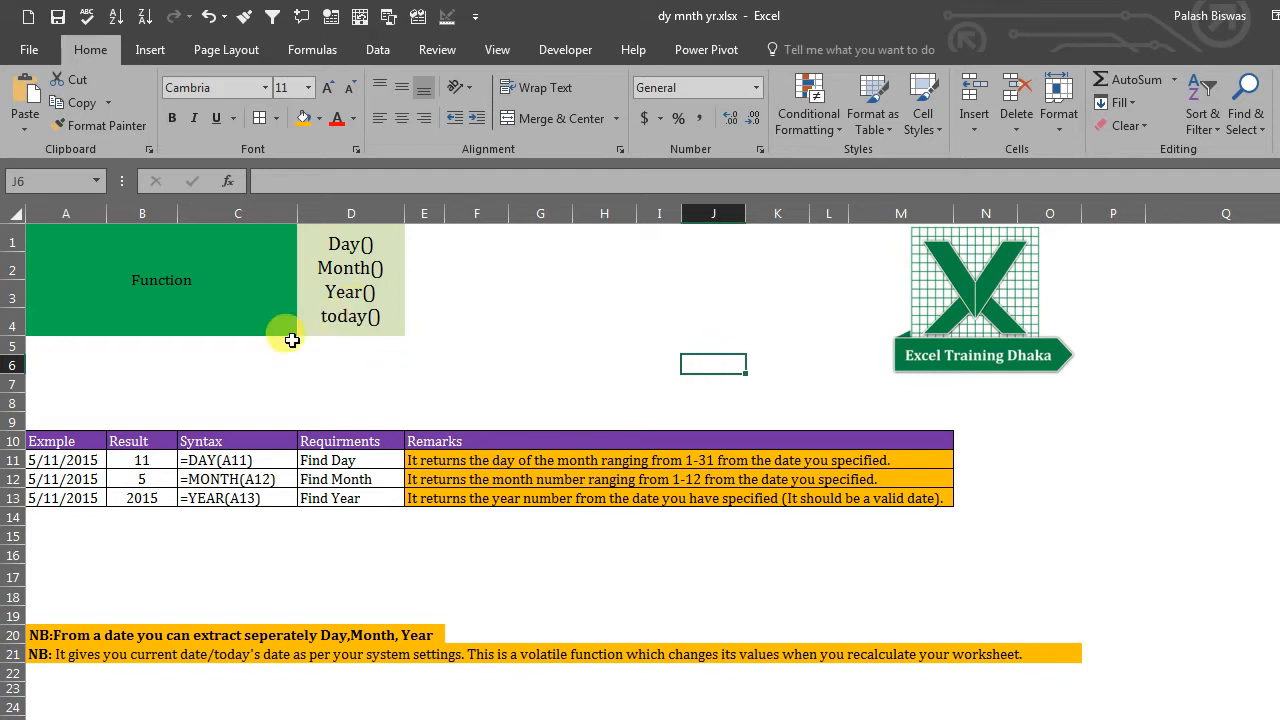
{"action": "left_click", "coordinate": [51, 517]}
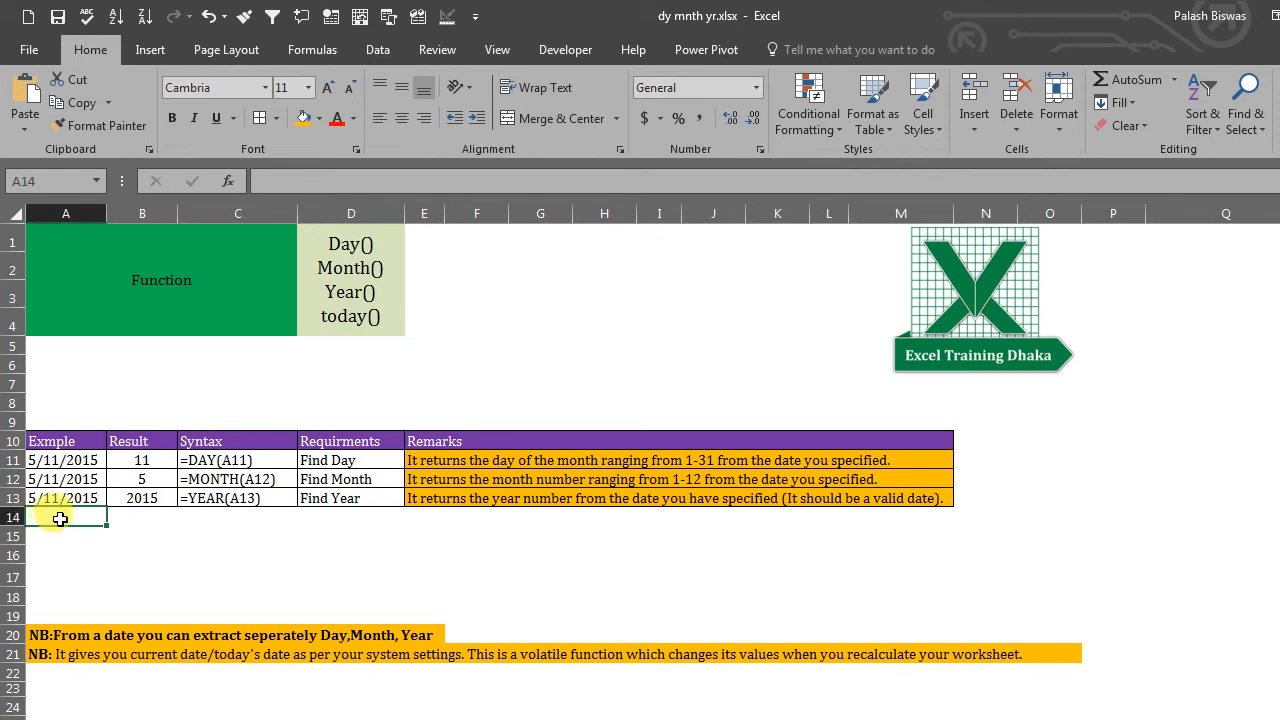
{"action": "type", "text": "="}
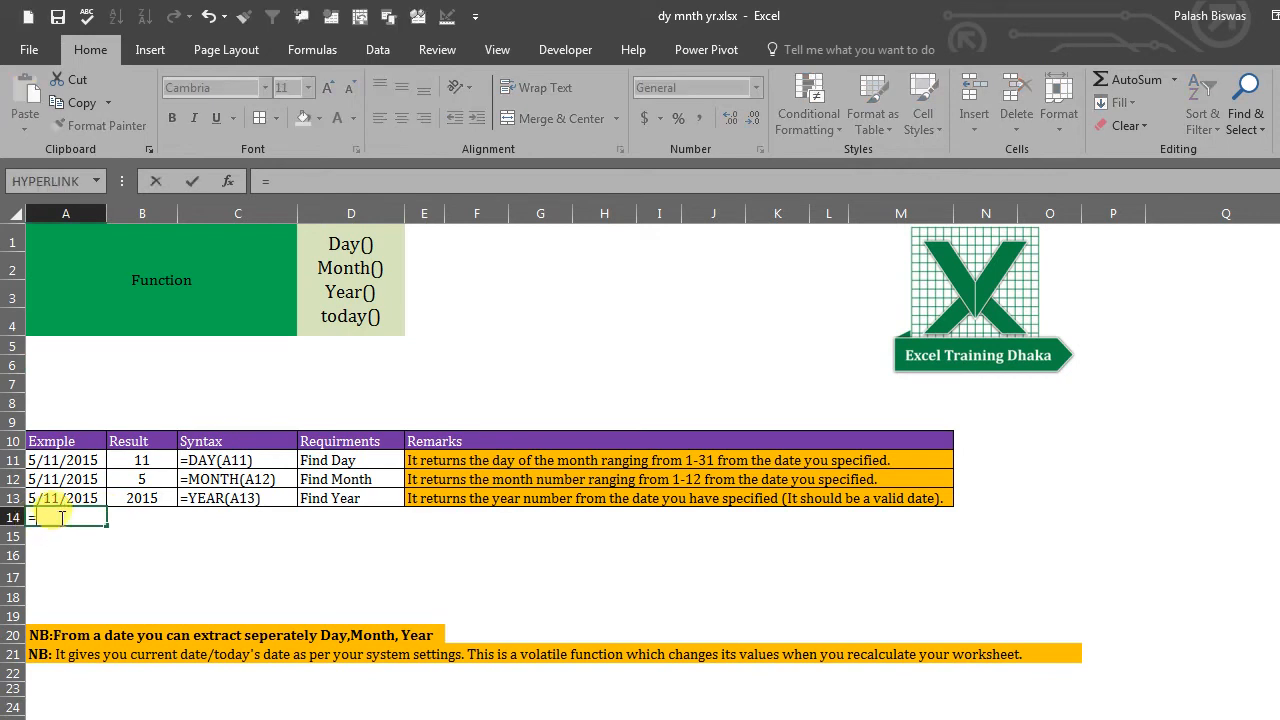
{"action": "type", "text": "t"}
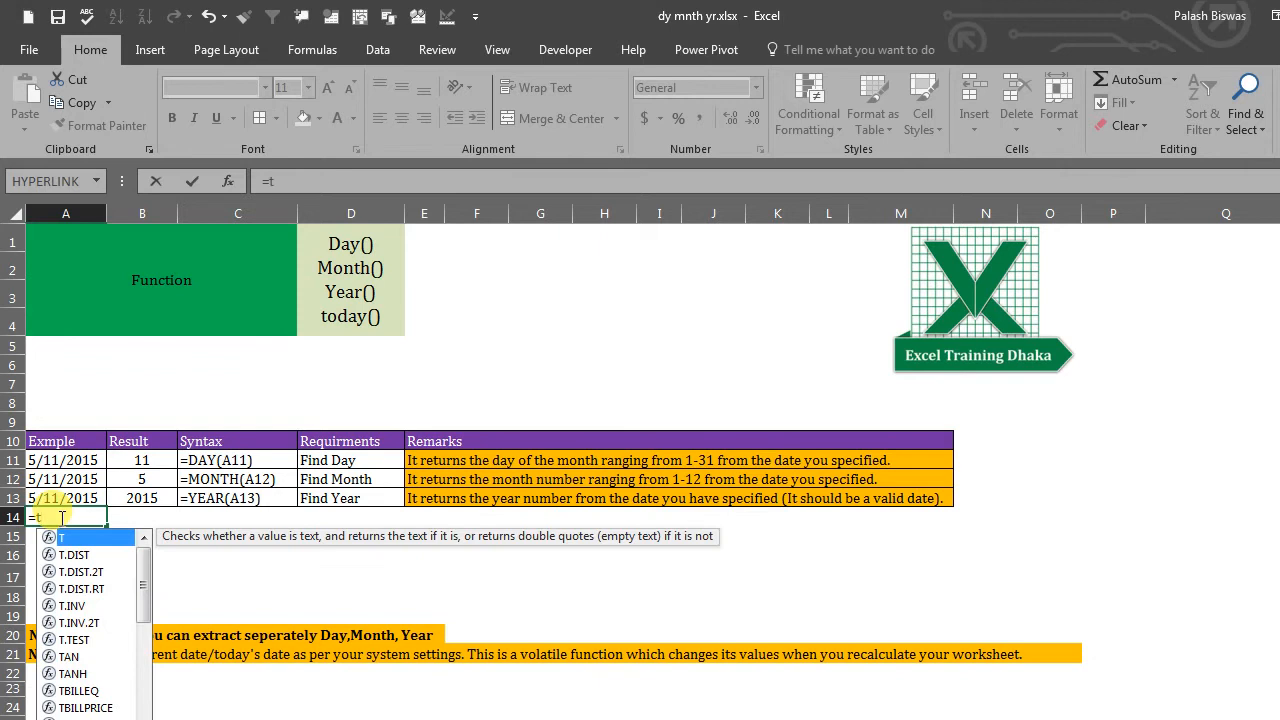
{"action": "type", "text": "o"}
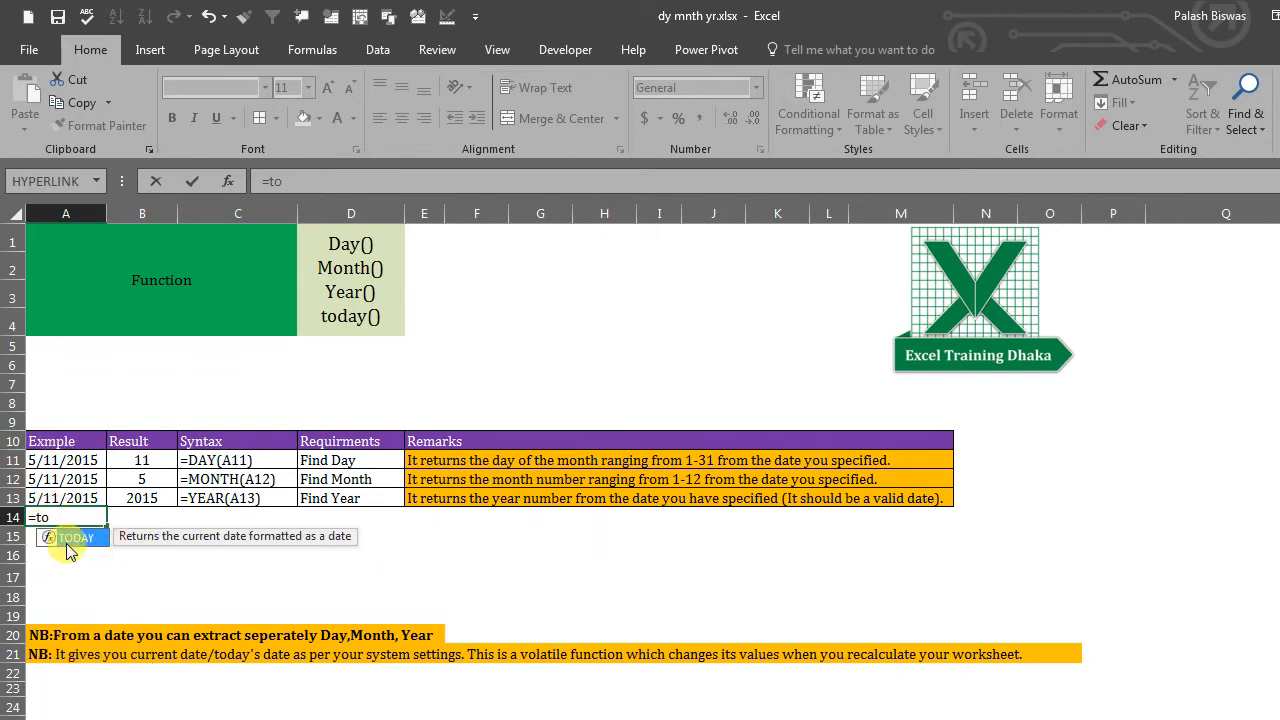
{"action": "double_click", "coordinate": [72, 538]}
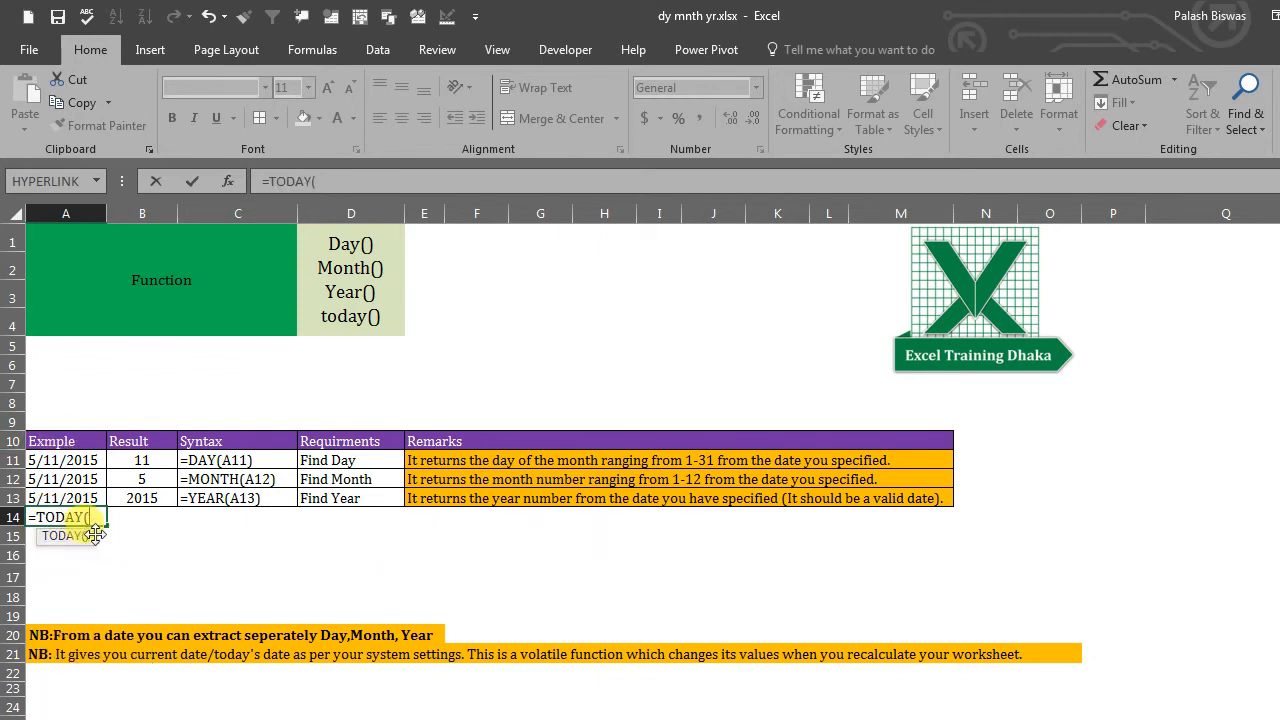
{"action": "type", "text": ")"}
{"action": "key", "text": "Return"}
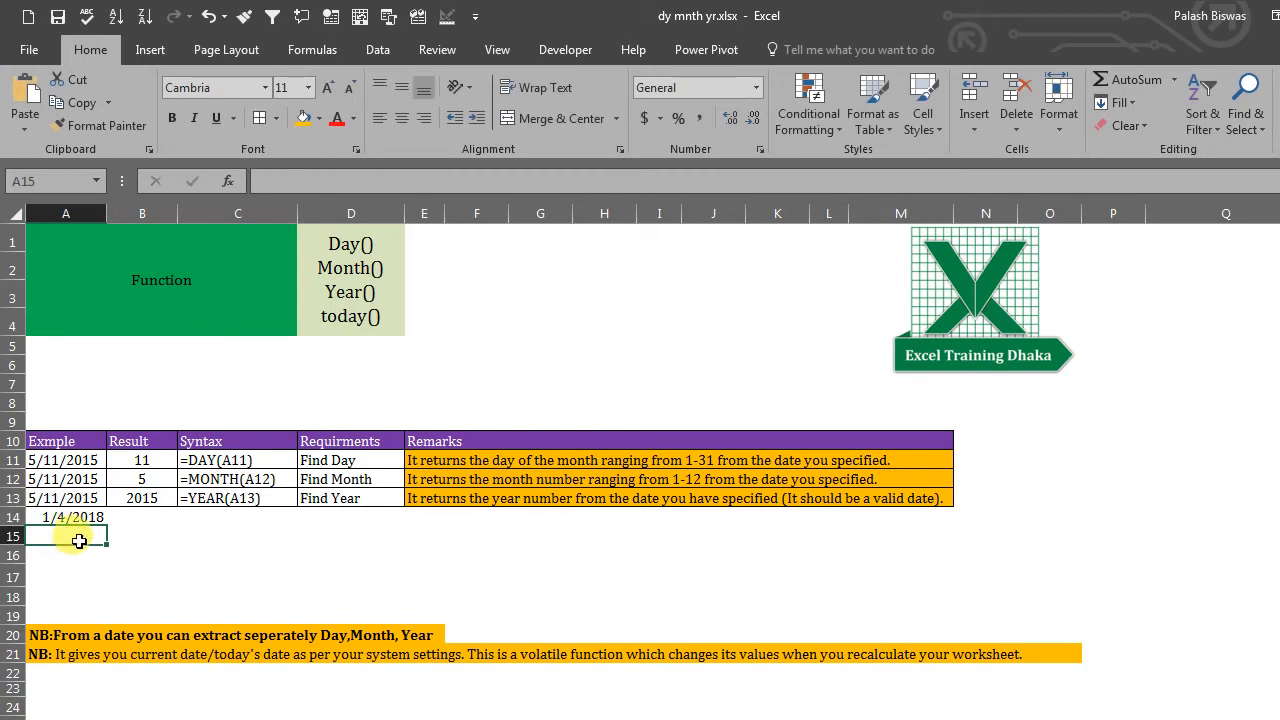
- Center the current date horizontally in cell A14 and move it to cell A16
{"action": "left_click", "coordinate": [70, 517]}
{"action": "left_click", "coordinate": [402, 118]}
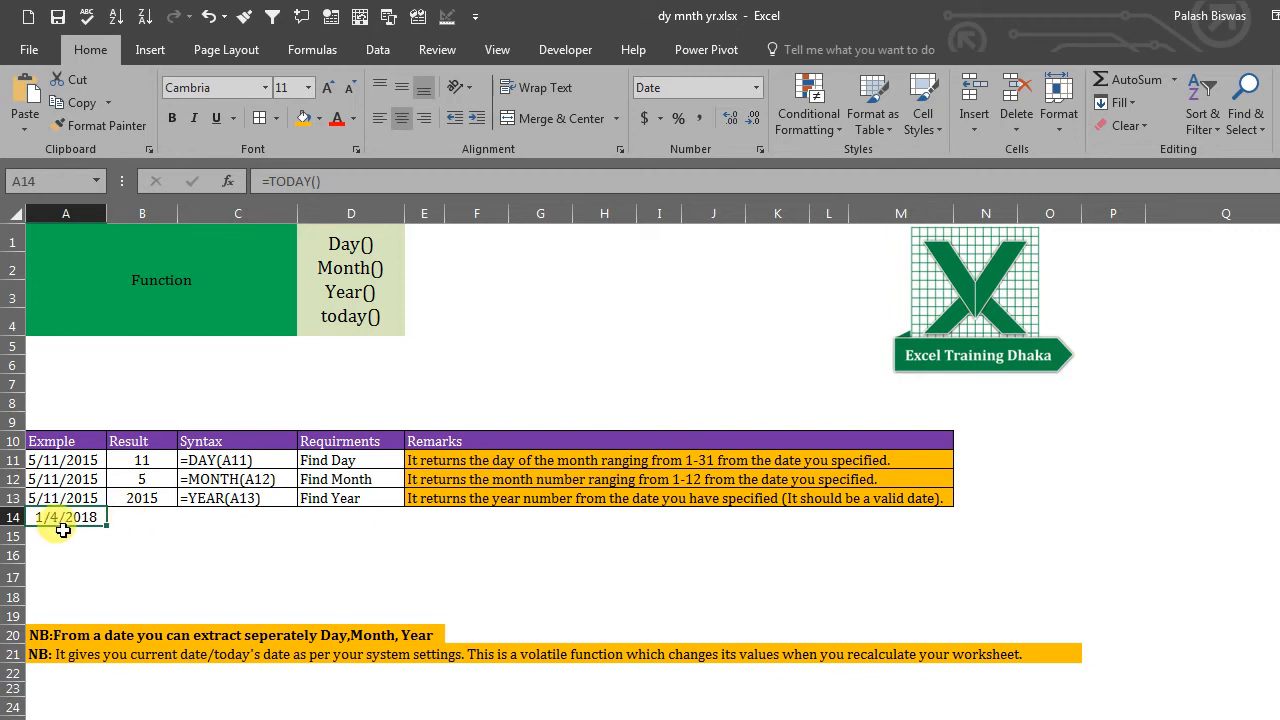
{"action": "left_click_drag", "start_coordinate": [55, 526], "coordinate": [68, 556]}
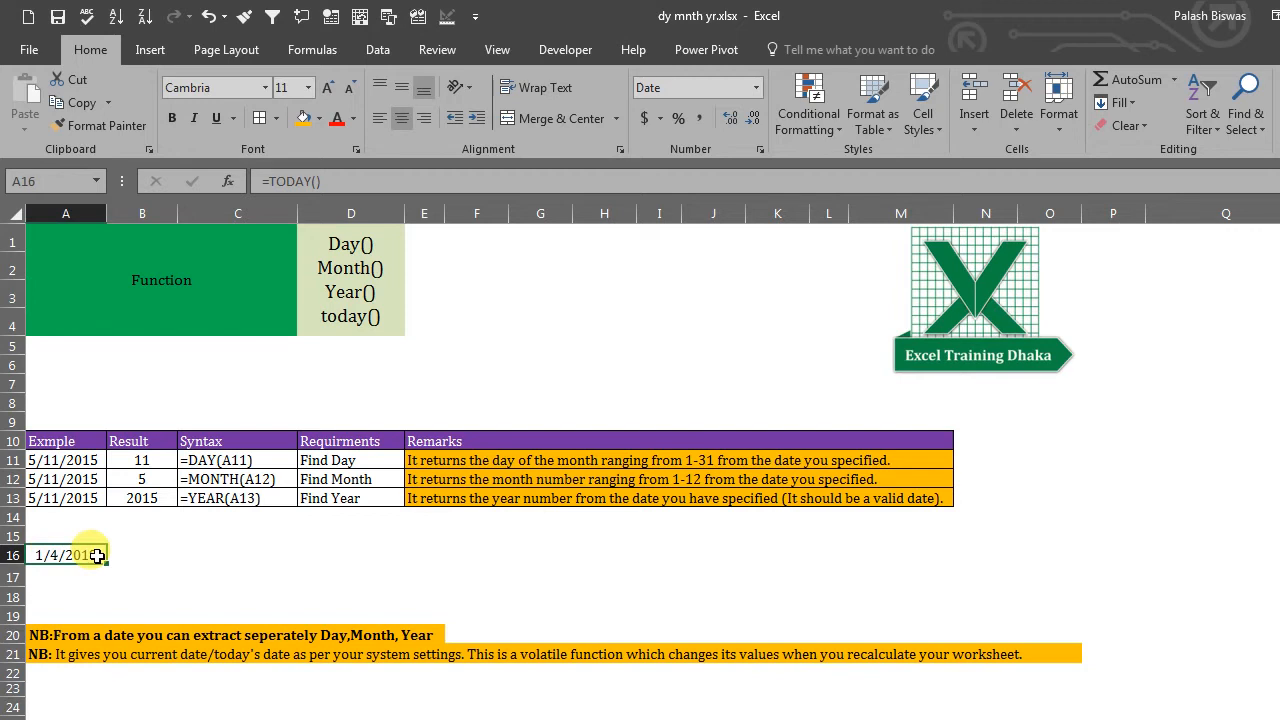
- Try to enter a DATE formula in cell B16 that references the current date in A16
{"action": "left_click", "coordinate": [140, 555]}
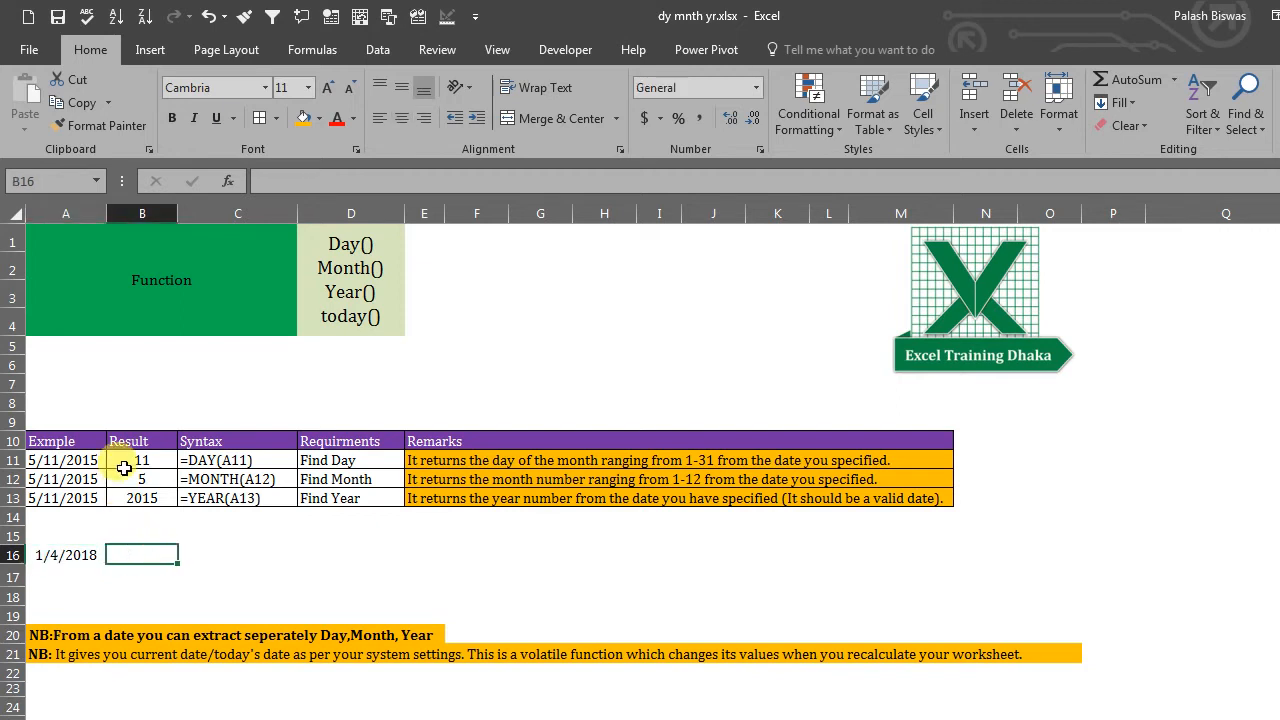
{"action": "left_click", "coordinate": [150, 459]}
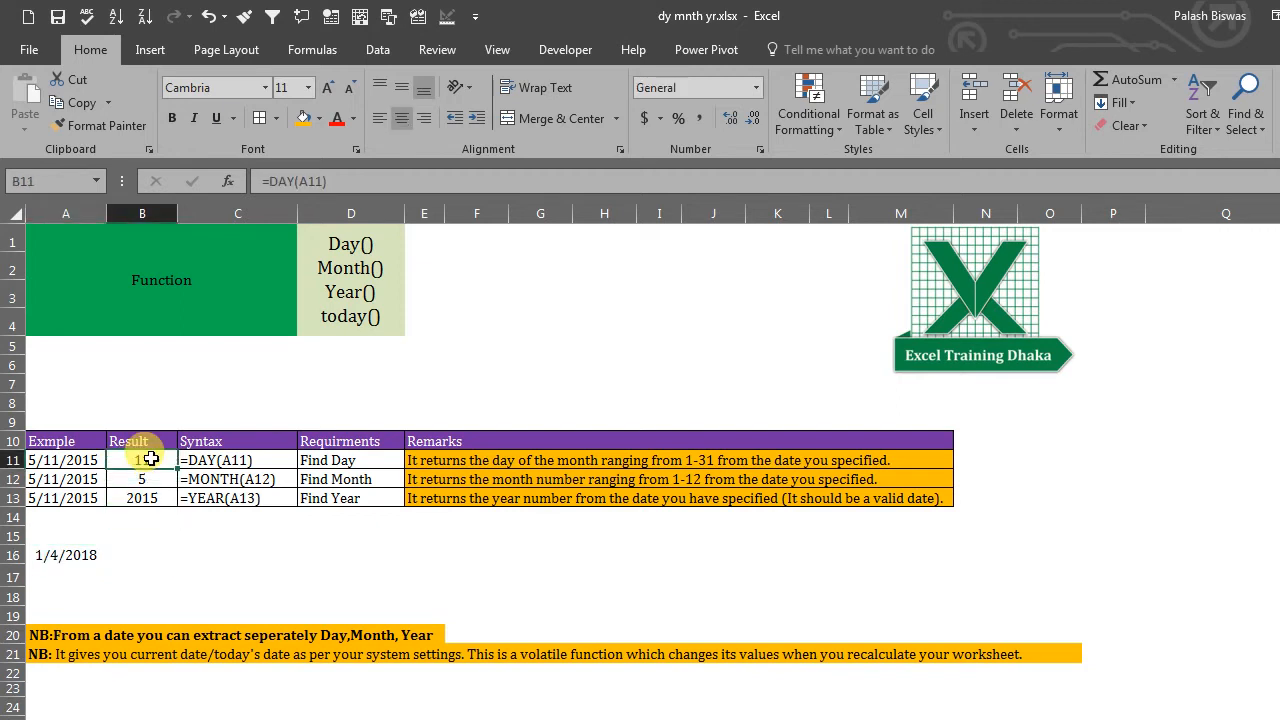
{"action": "left_click", "coordinate": [144, 555]}
{"action": "type", "text": "="}
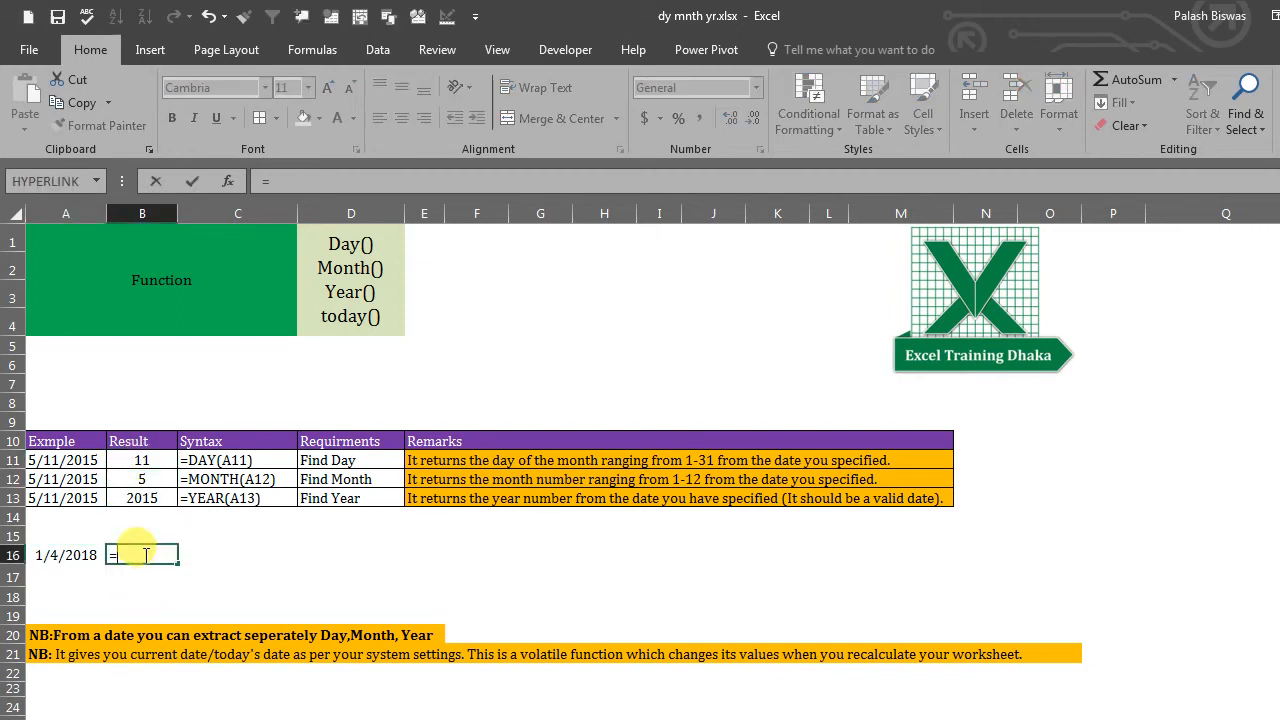
{"action": "type", "text": "da"}
{"action": "key", "text": "Tab"}
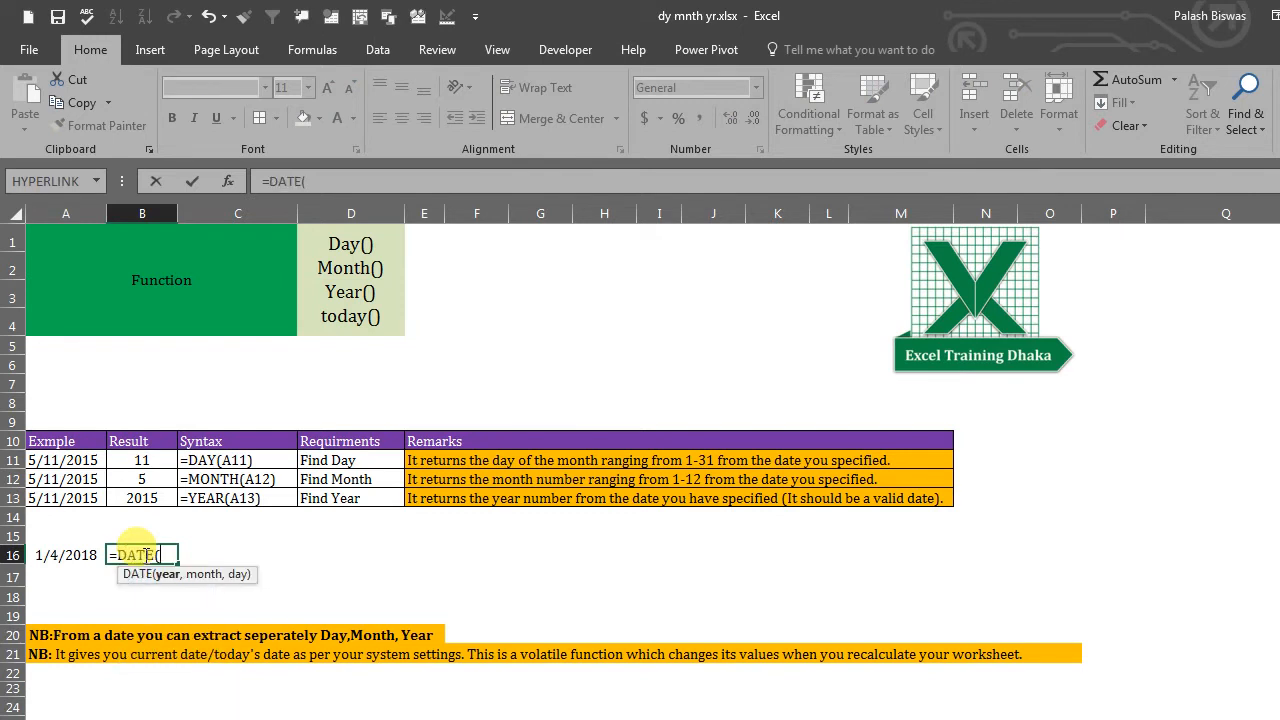
{"action": "left_click", "coordinate": [62, 560]}
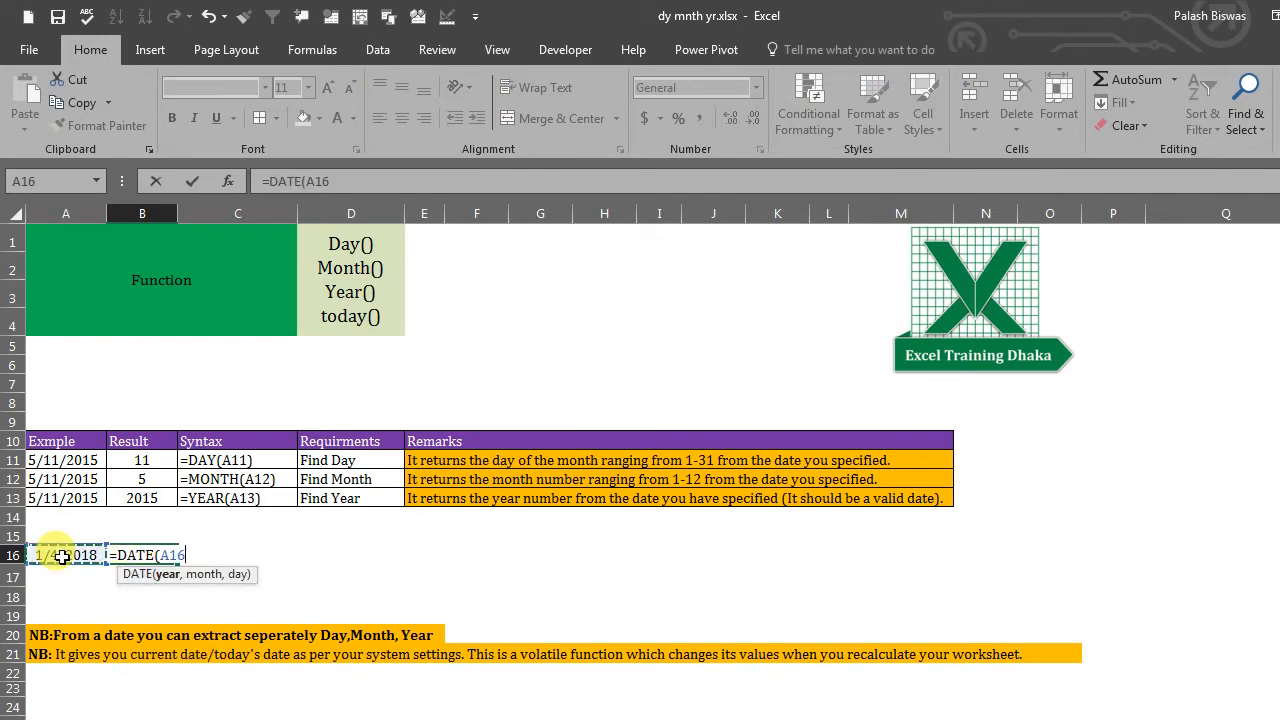
{"action": "key", "text": "Return"}
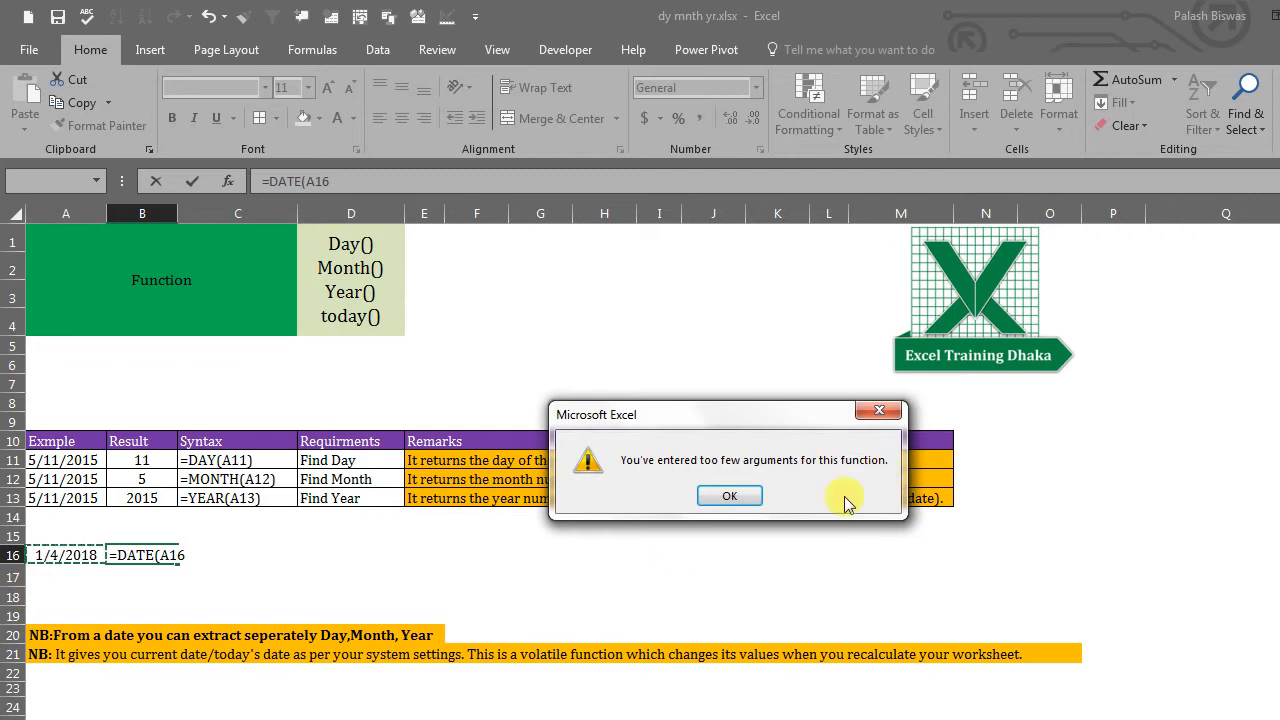
{"action": "left_click", "coordinate": [706, 500]}
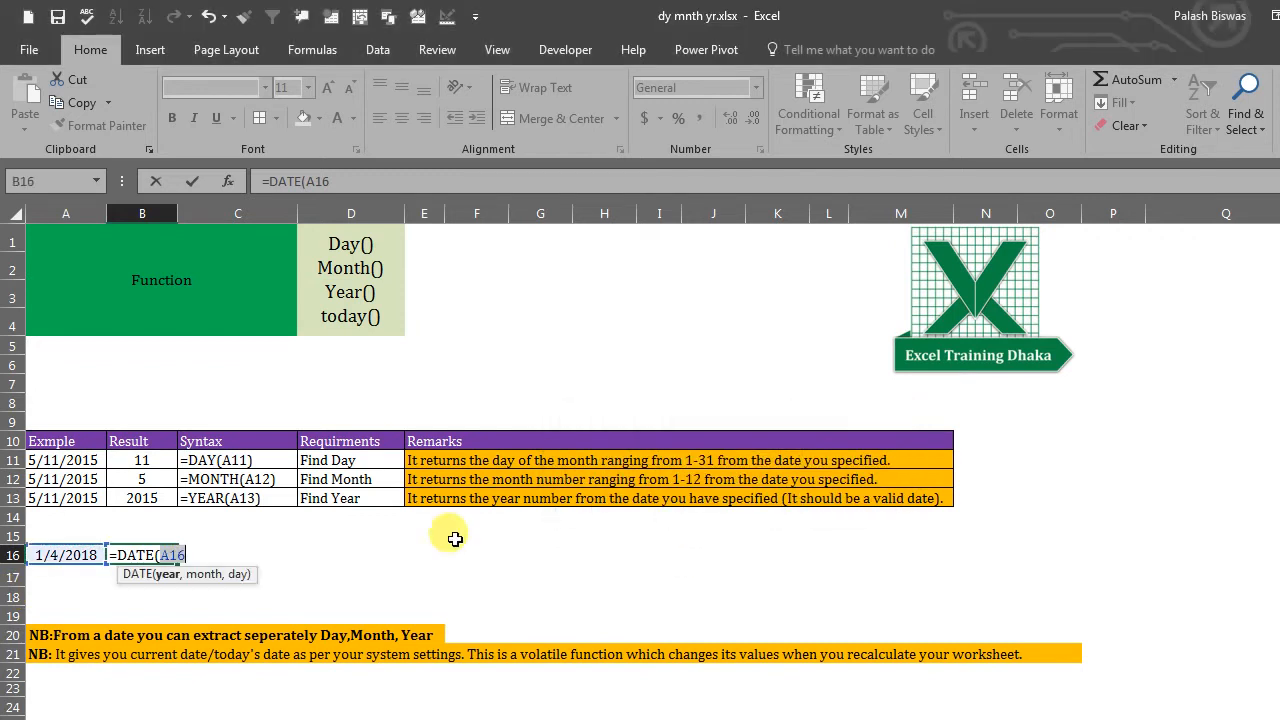
- Correct the formula in cell B16 to =DAY(A16) to extract the day from the current date
{"action": "left_click", "coordinate": [145, 554]}
{"action": "key", "text": "BackSpace"}
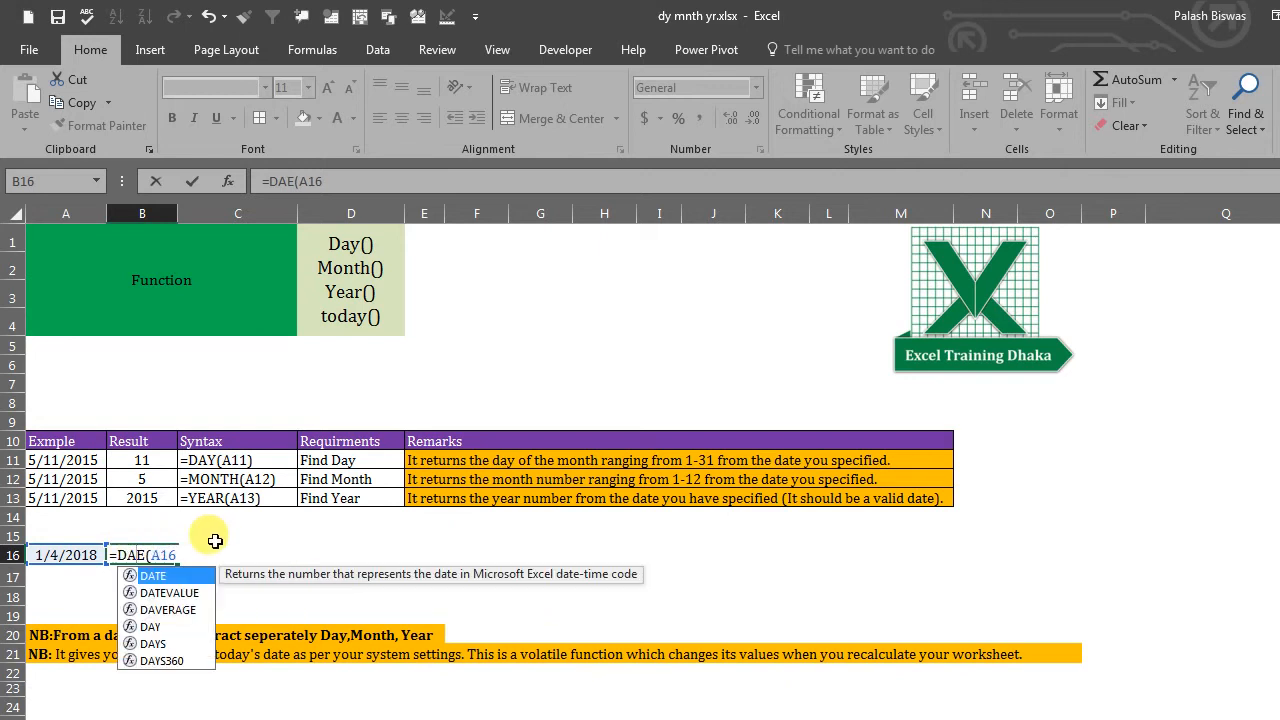
{"action": "key", "text": "Delete"}
{"action": "type", "text": "y"}
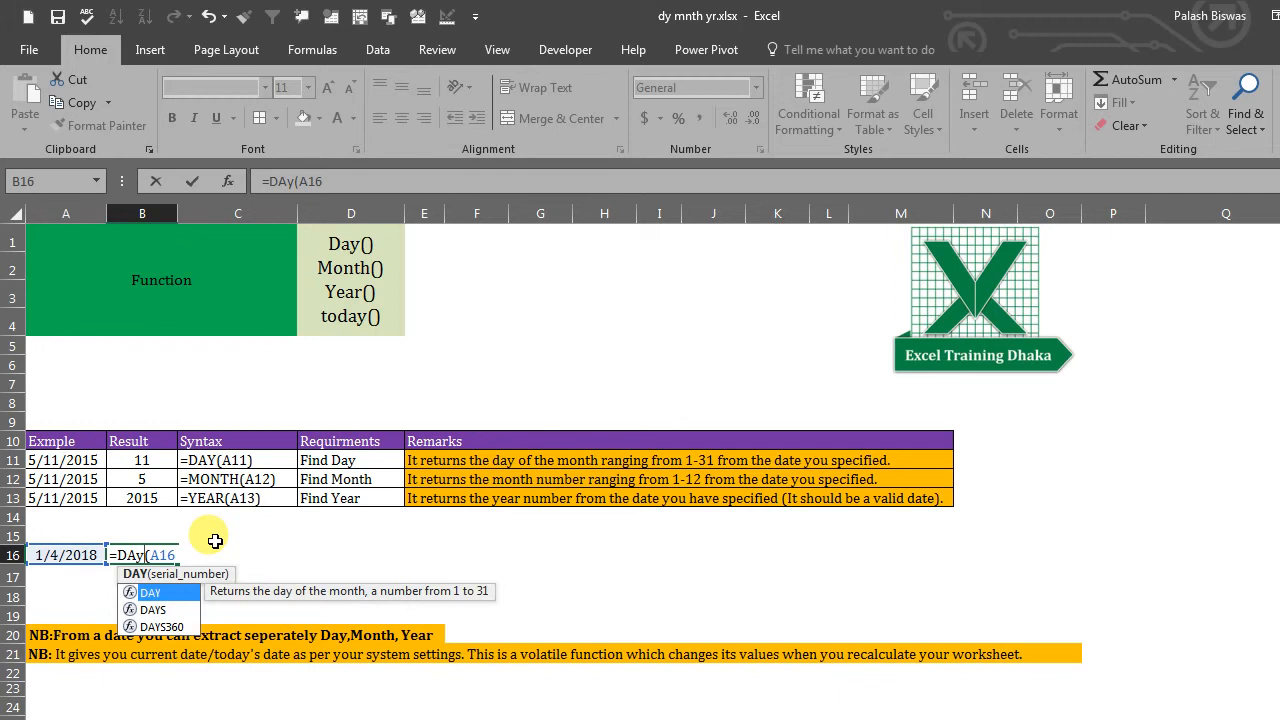
{"action": "key", "text": "Return"}
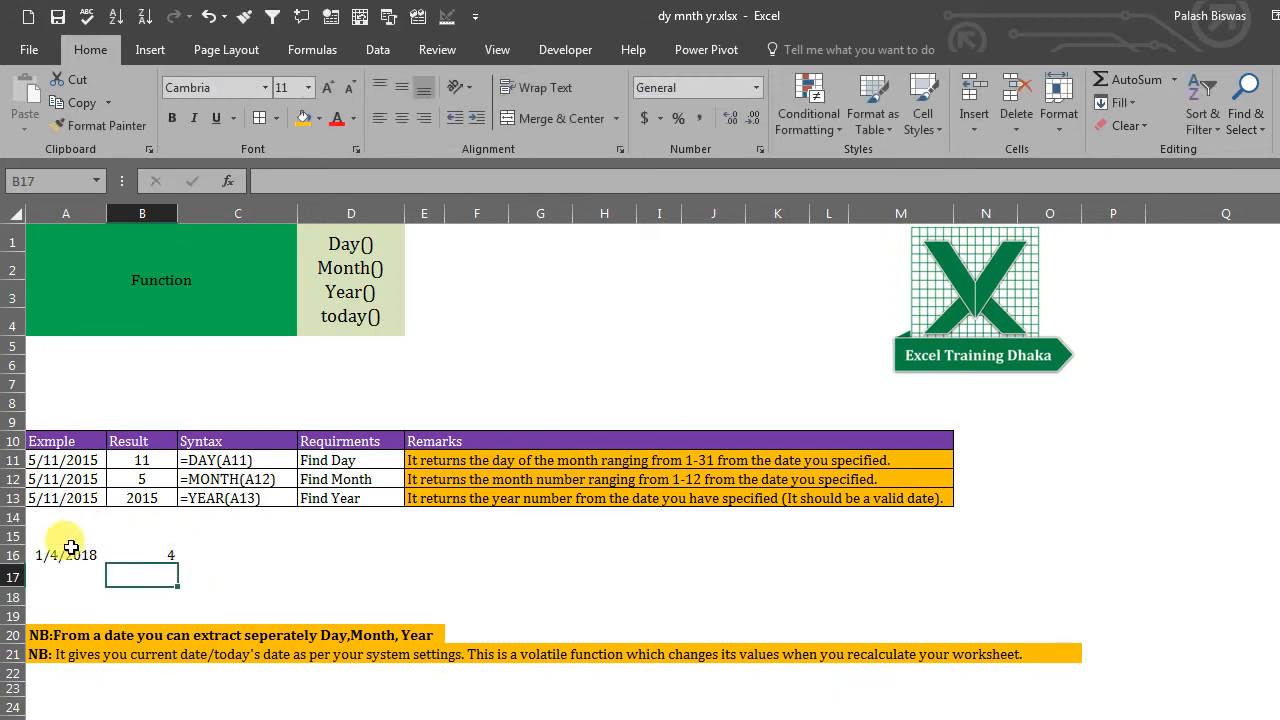
{"action": "left_click", "coordinate": [106, 555]}
{"action": "left_click", "coordinate": [162, 553]}
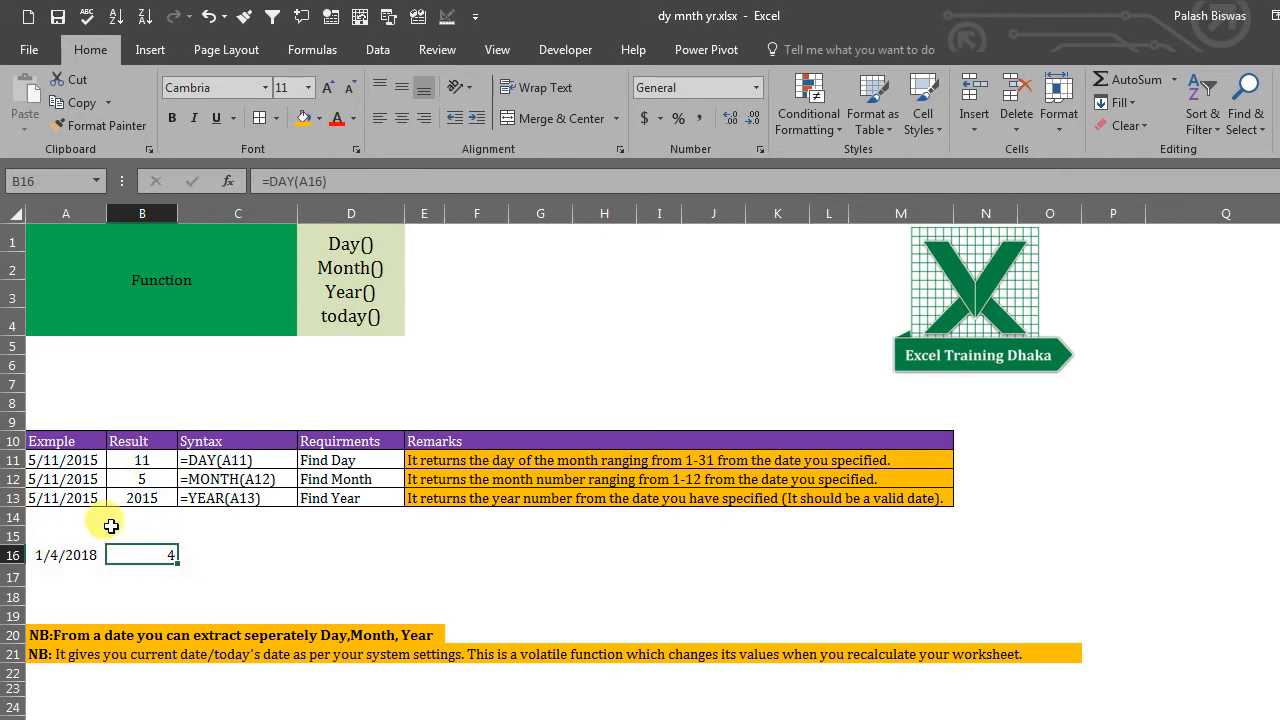
{"action": "left_click", "coordinate": [48, 557]}
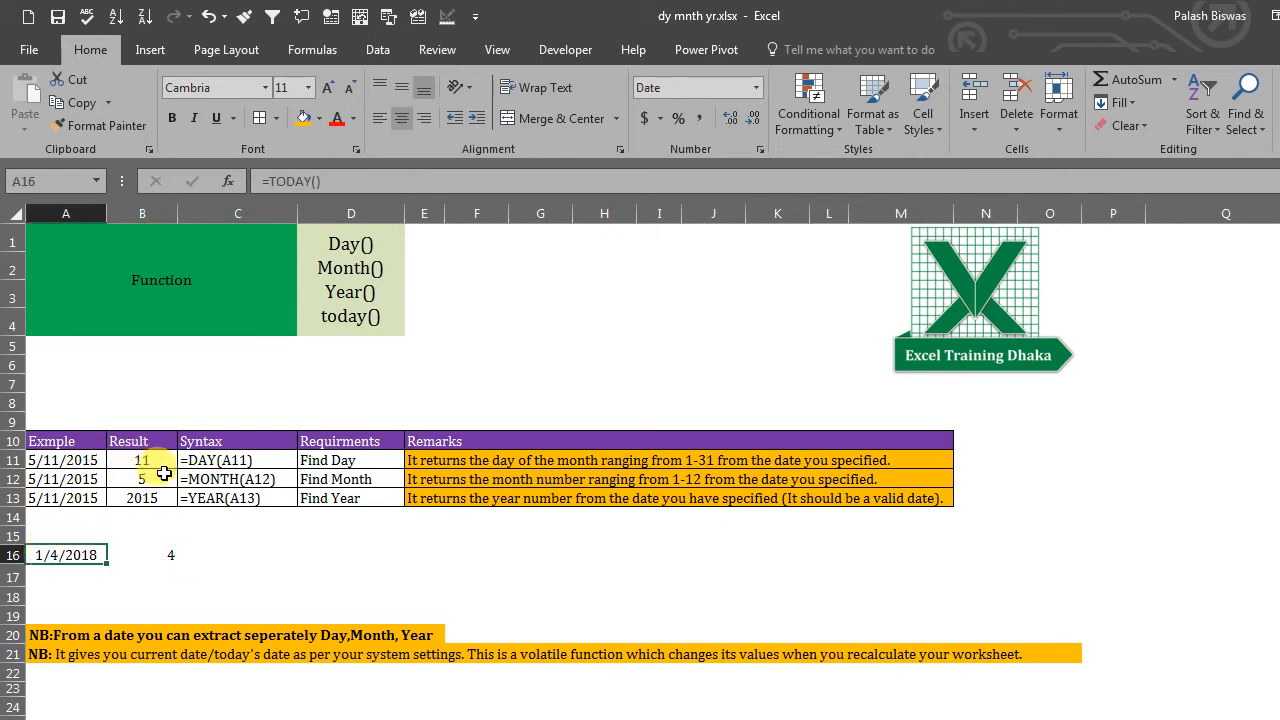
- Enter a MONTH formula in cell C16 that extracts the month from the current date in A16
{"action": "left_click", "coordinate": [226, 552]}
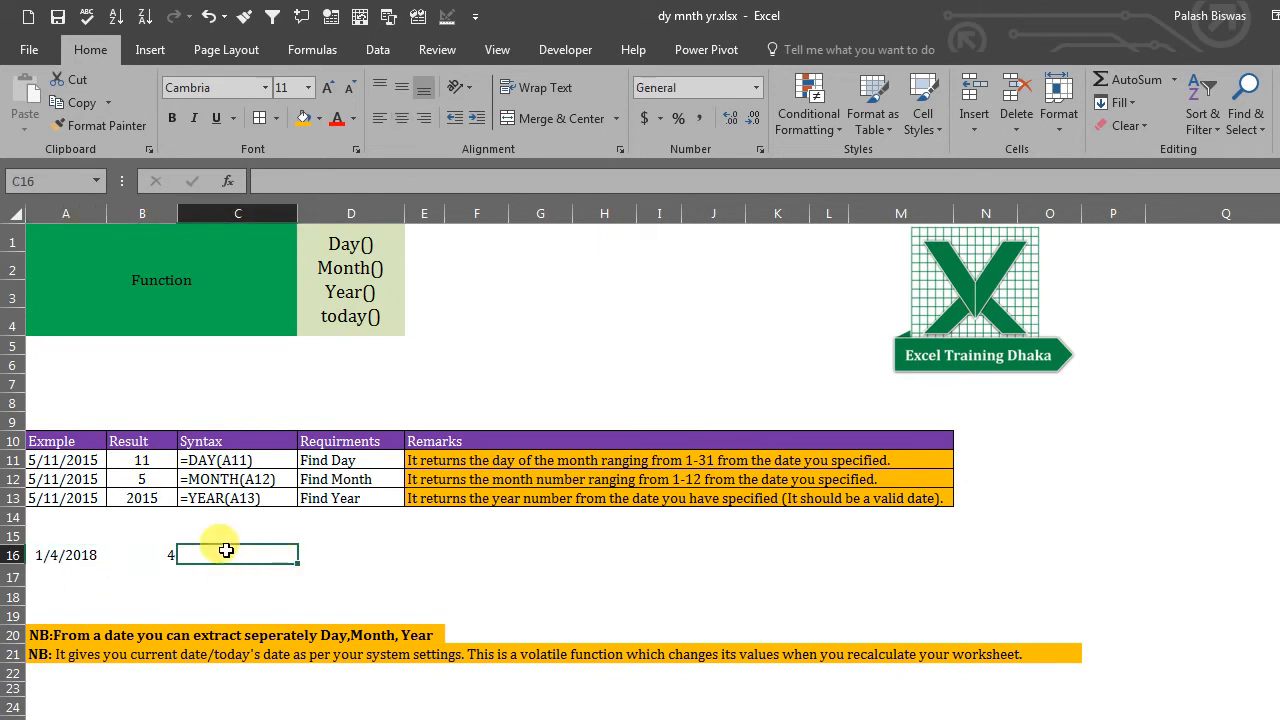
{"action": "type", "text": "="}
{"action": "type", "text": "mon"}
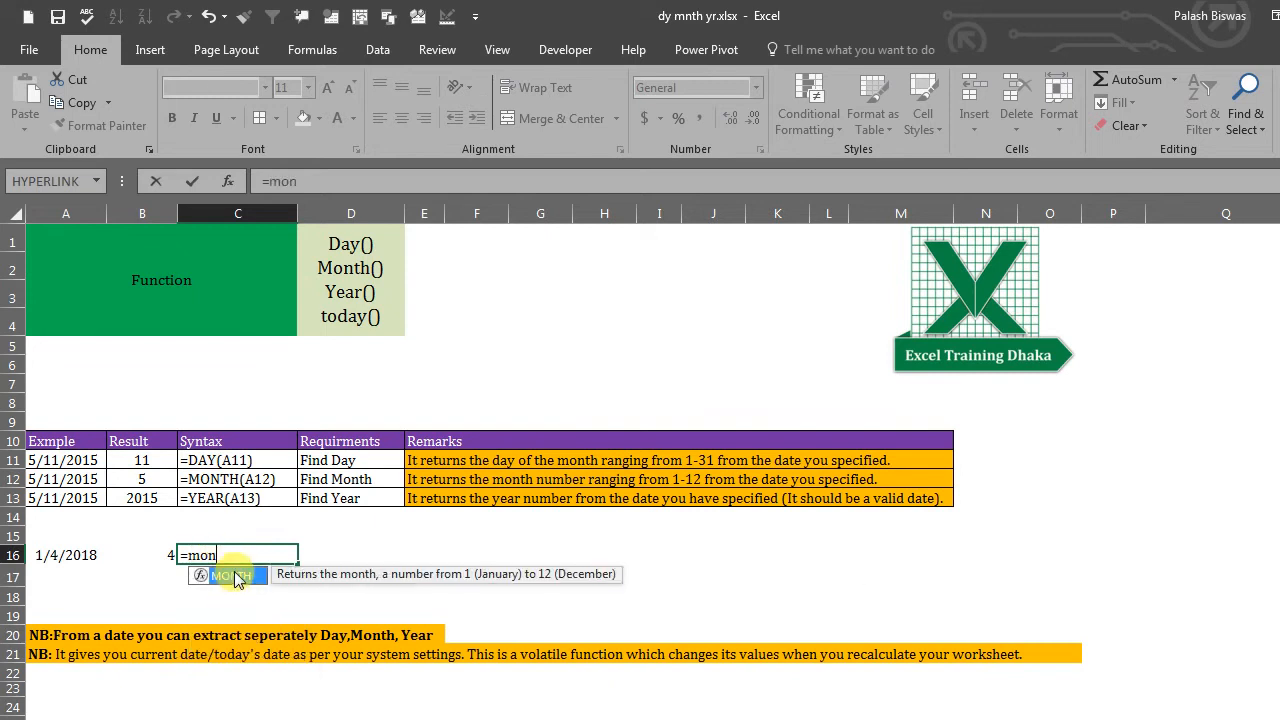
{"action": "double_click", "coordinate": [232, 577]}
{"action": "left_click", "coordinate": [54, 555]}
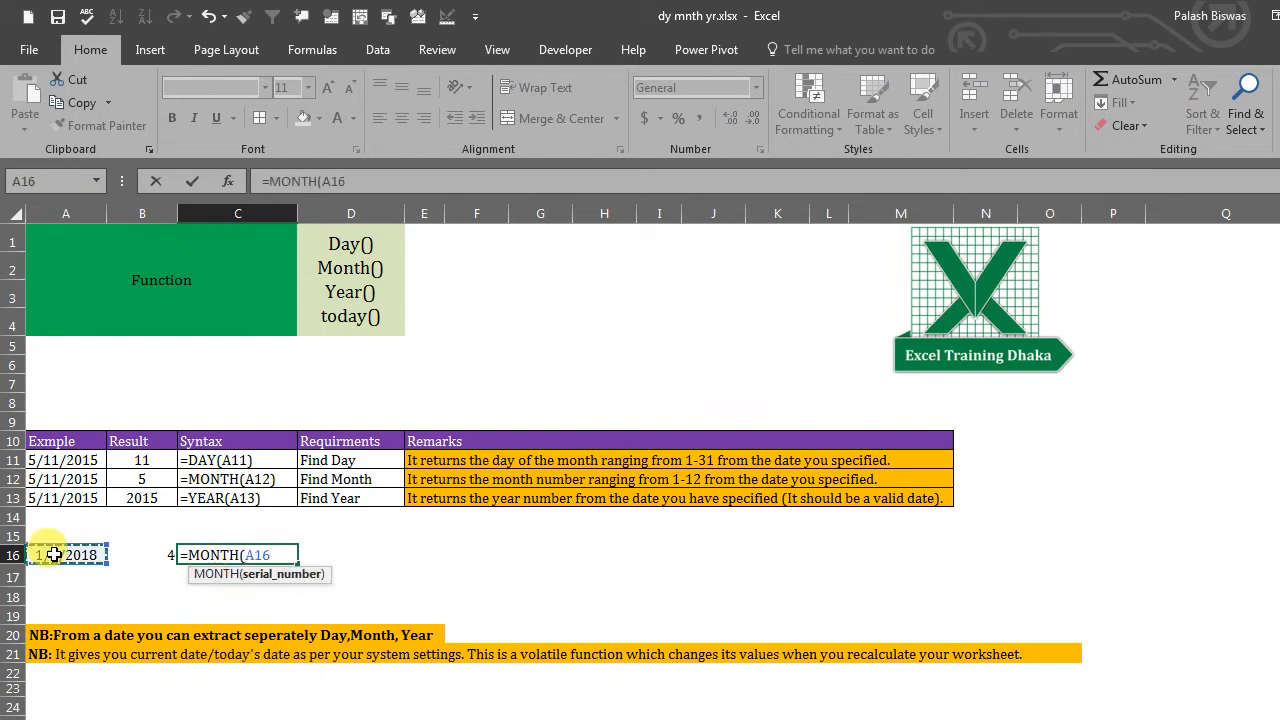
{"action": "key", "text": "Return"}
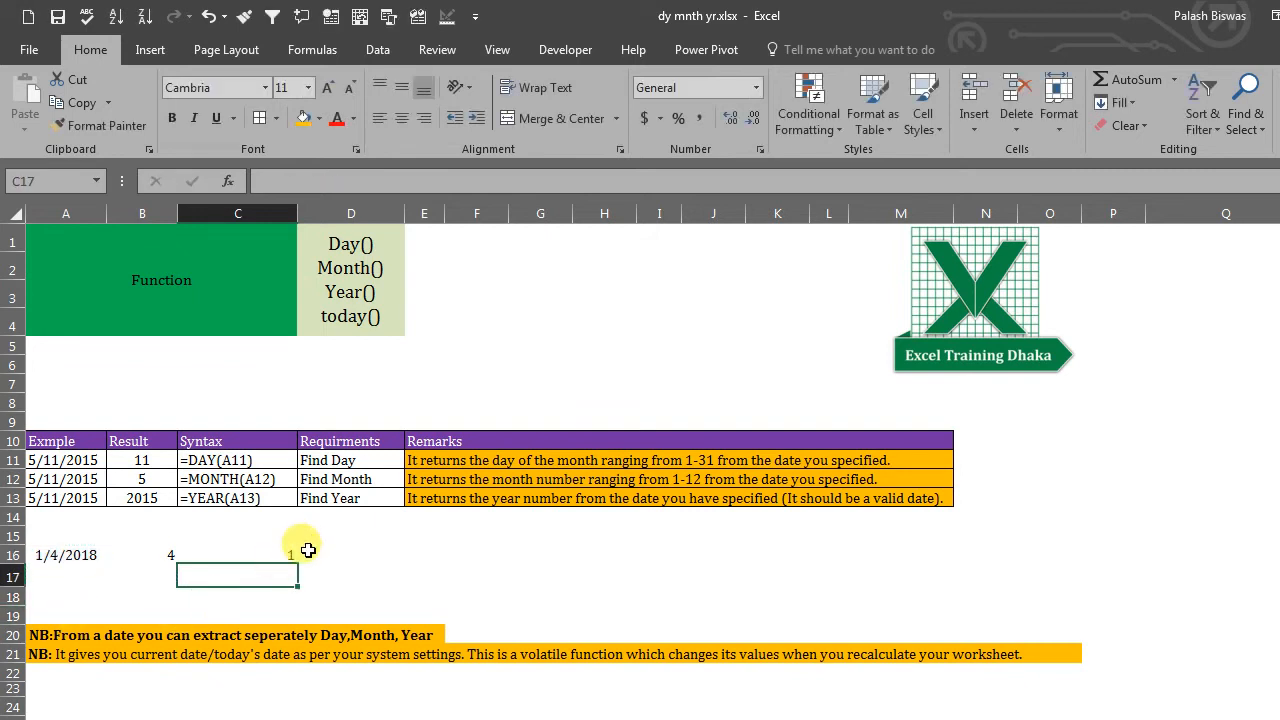
{"action": "left_click", "coordinate": [247, 552]}
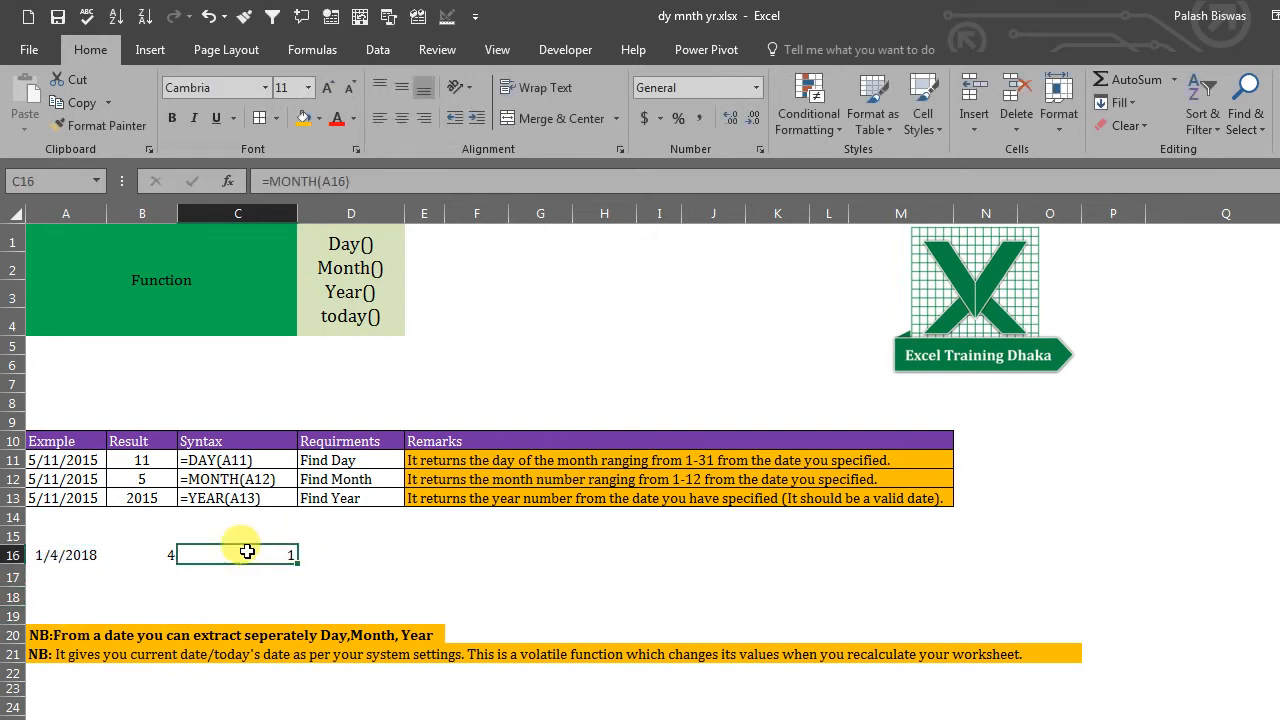
- Enter a YEAR formula in cell D16 that extracts the year from the current date in A16
{"action": "left_click", "coordinate": [338, 556]}
{"action": "type", "text": "="}
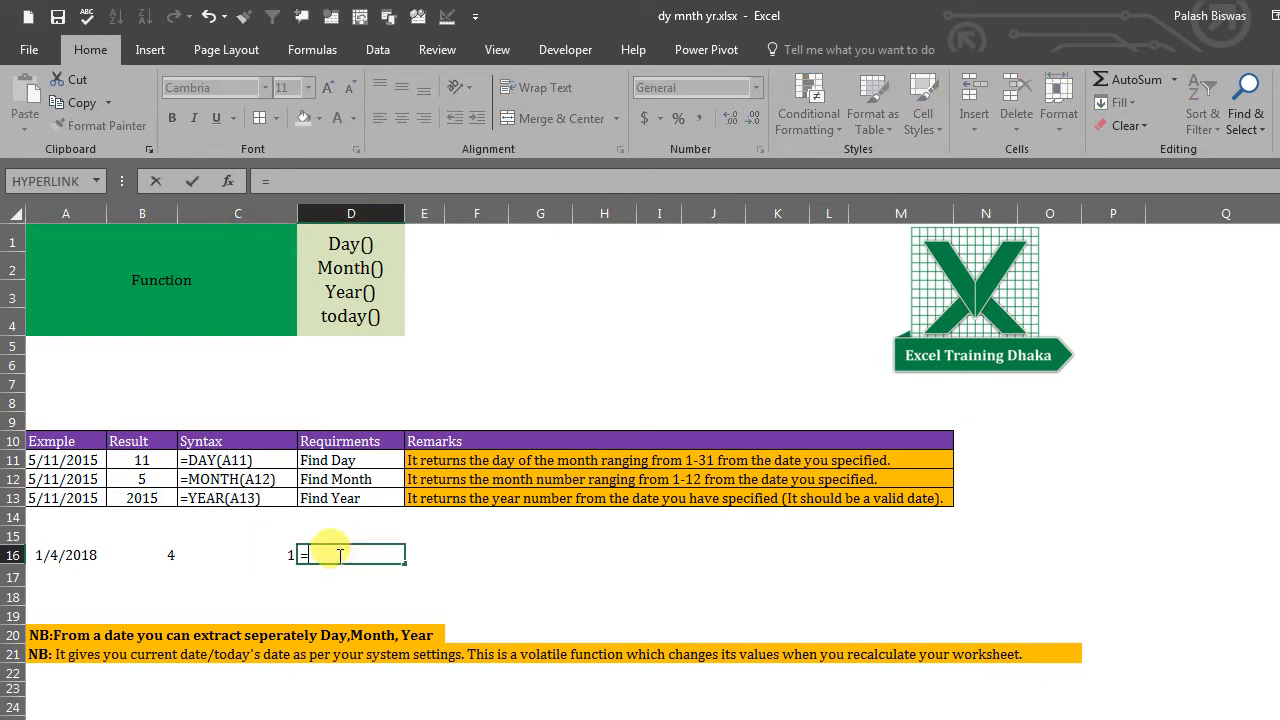
{"action": "left_click", "coordinate": [60, 555]}
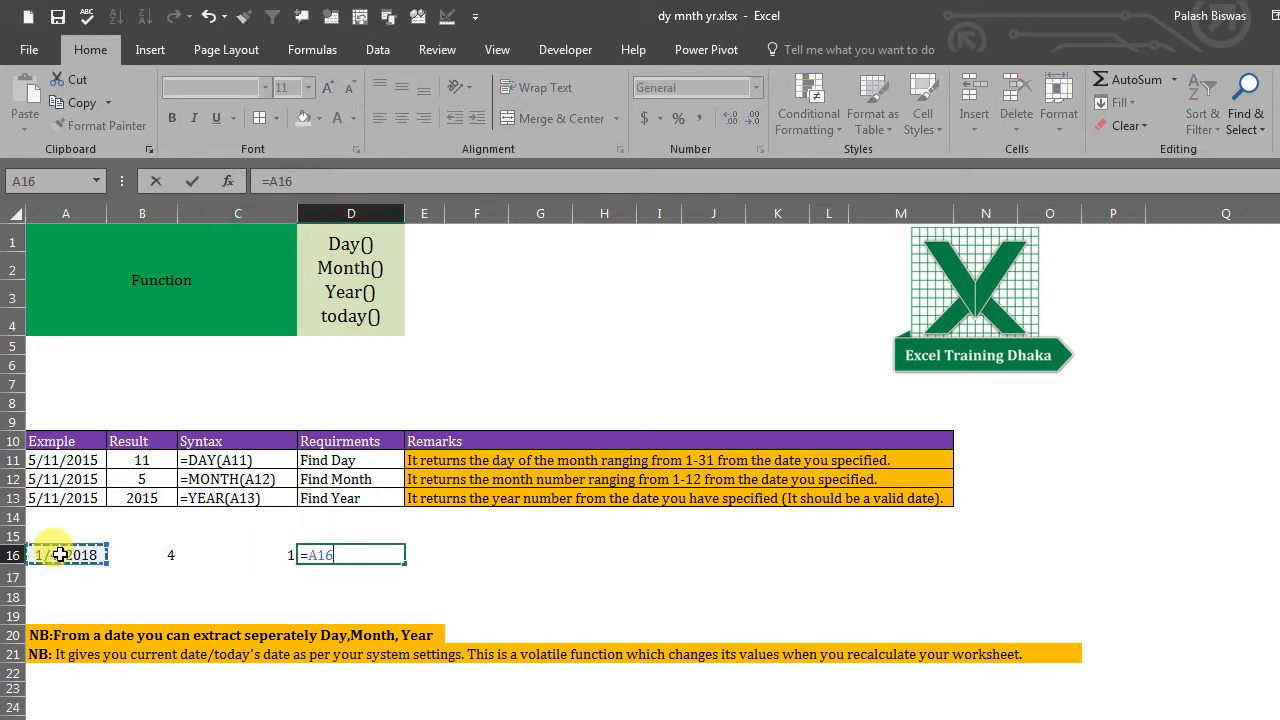
{"action": "left_click", "coordinate": [374, 548]}
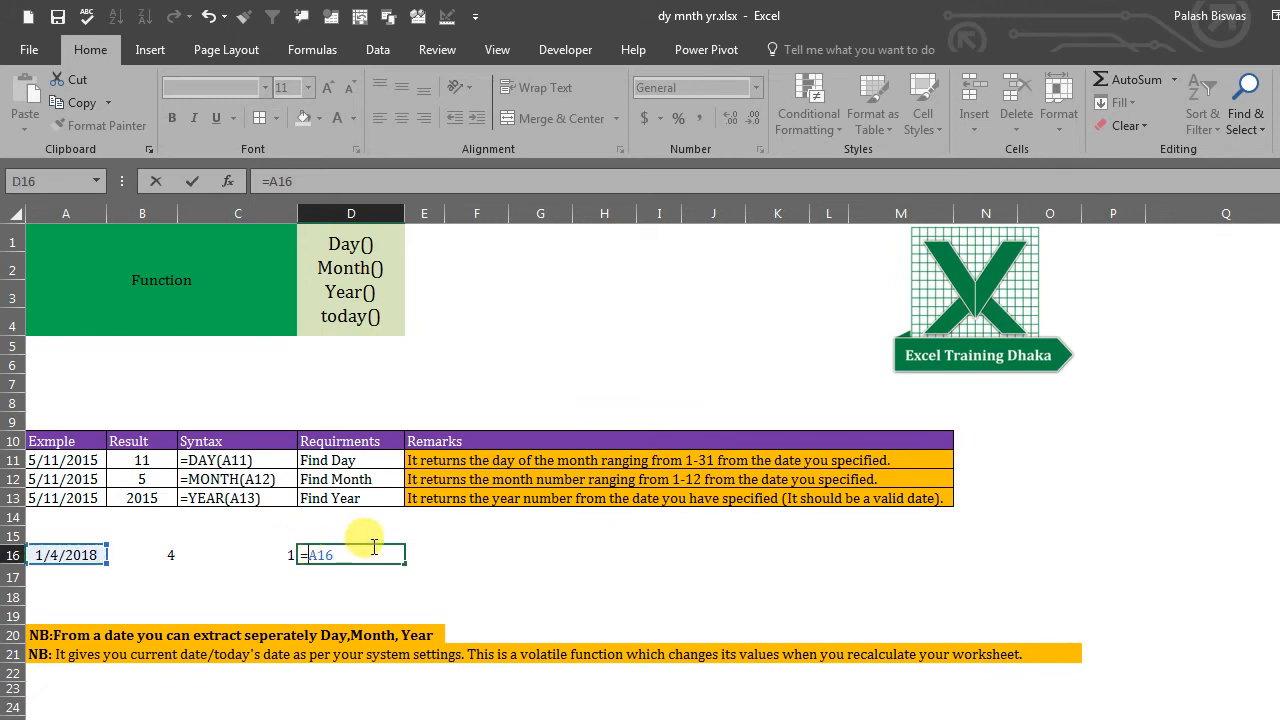
{"action": "type", "text": "y"}
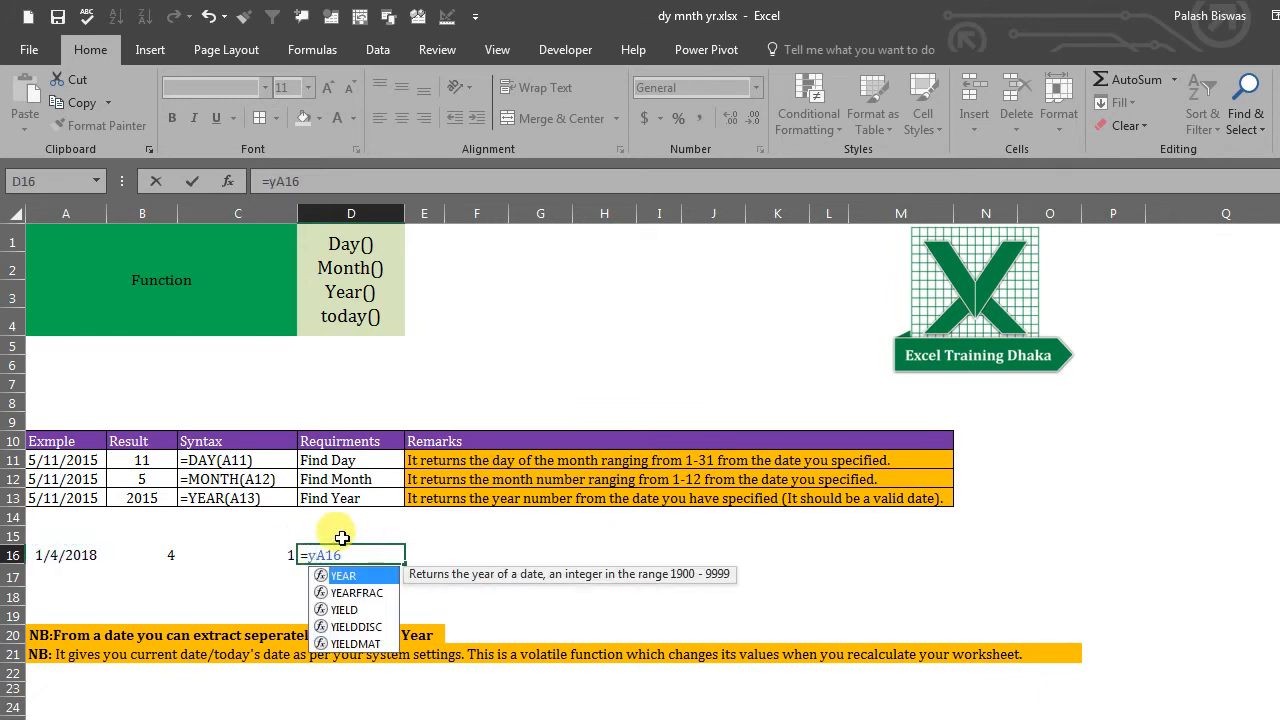
{"action": "double_click", "coordinate": [362, 578]}
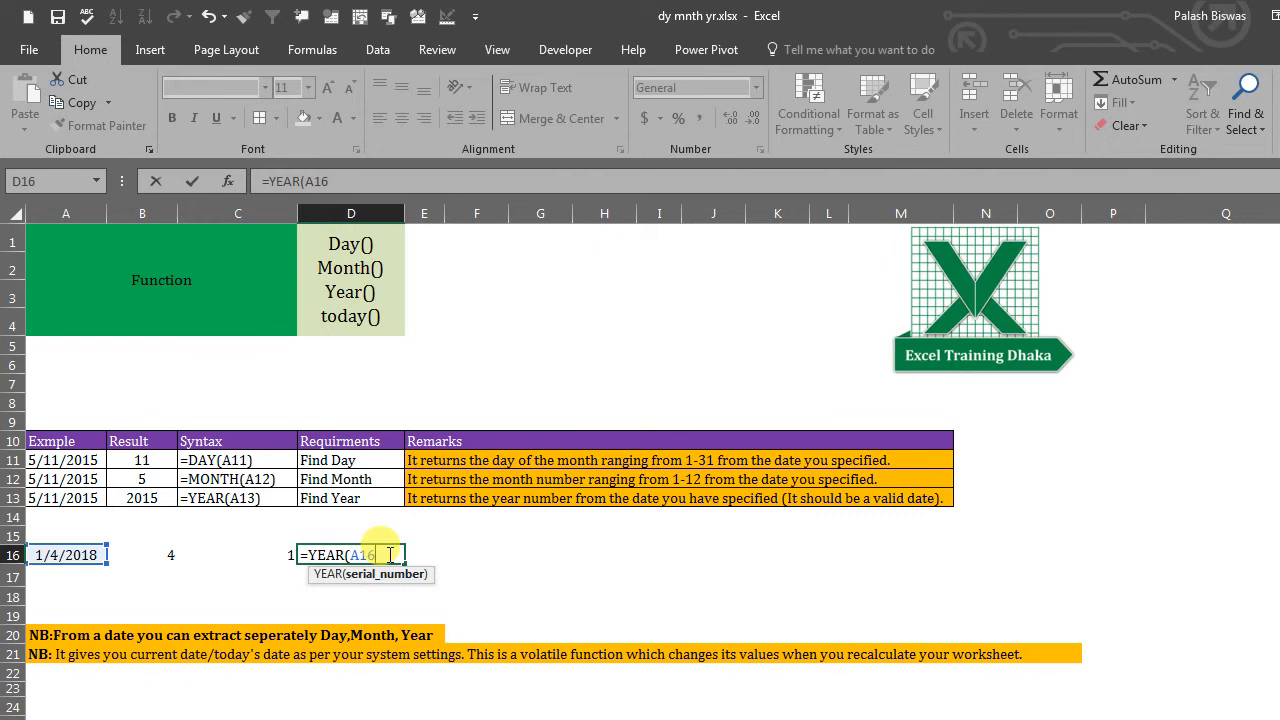
{"action": "key", "text": "Return"}
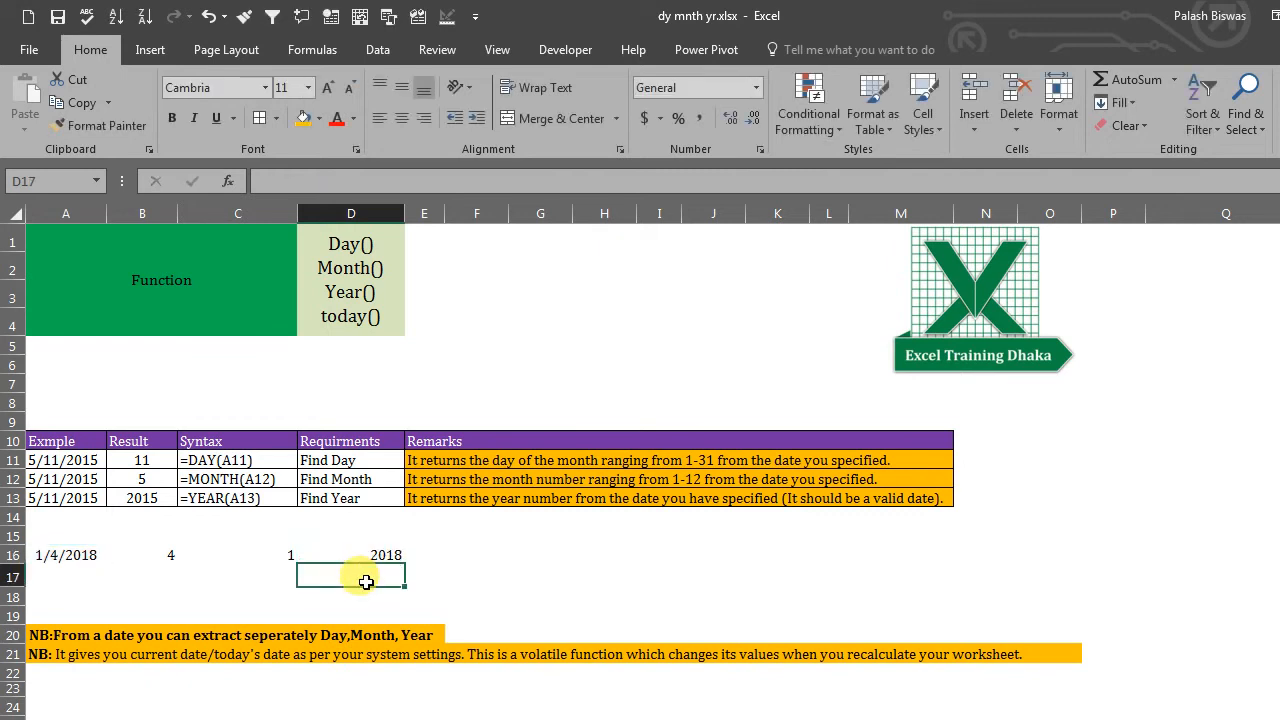
- Review the results in B11:B13 and compare the day, month and year formulas in row 16 with the current date
{"action": "left_click_drag", "start_coordinate": [142, 460], "coordinate": [148, 494]}
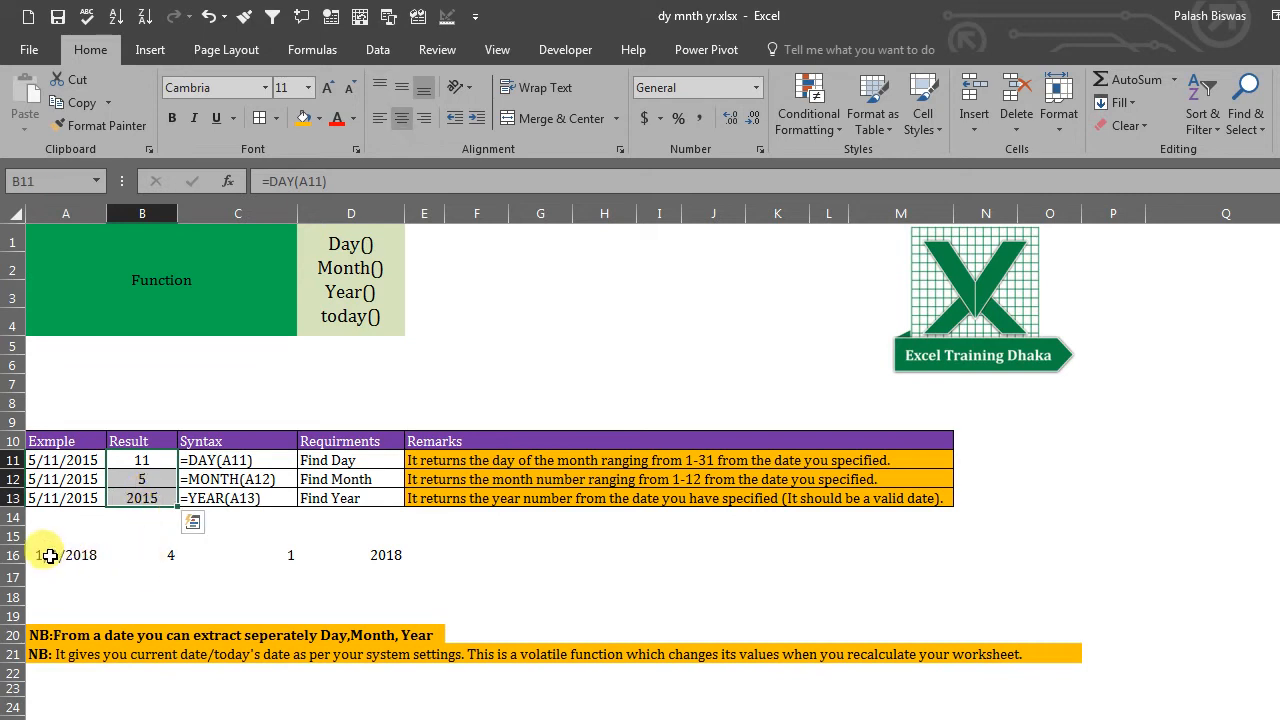
{"action": "left_click", "coordinate": [80, 556]}
{"action": "left_click", "coordinate": [172, 554]}
{"action": "left_click", "coordinate": [270, 553]}
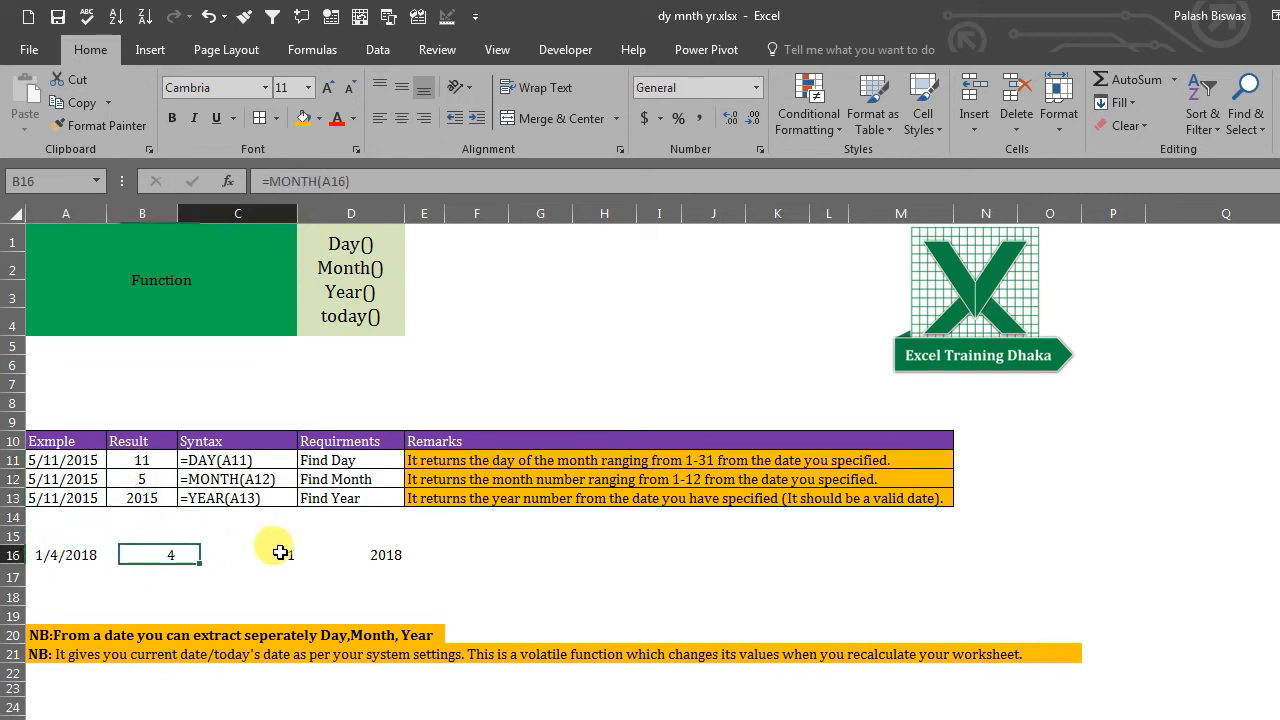
{"action": "left_click", "coordinate": [392, 552]}
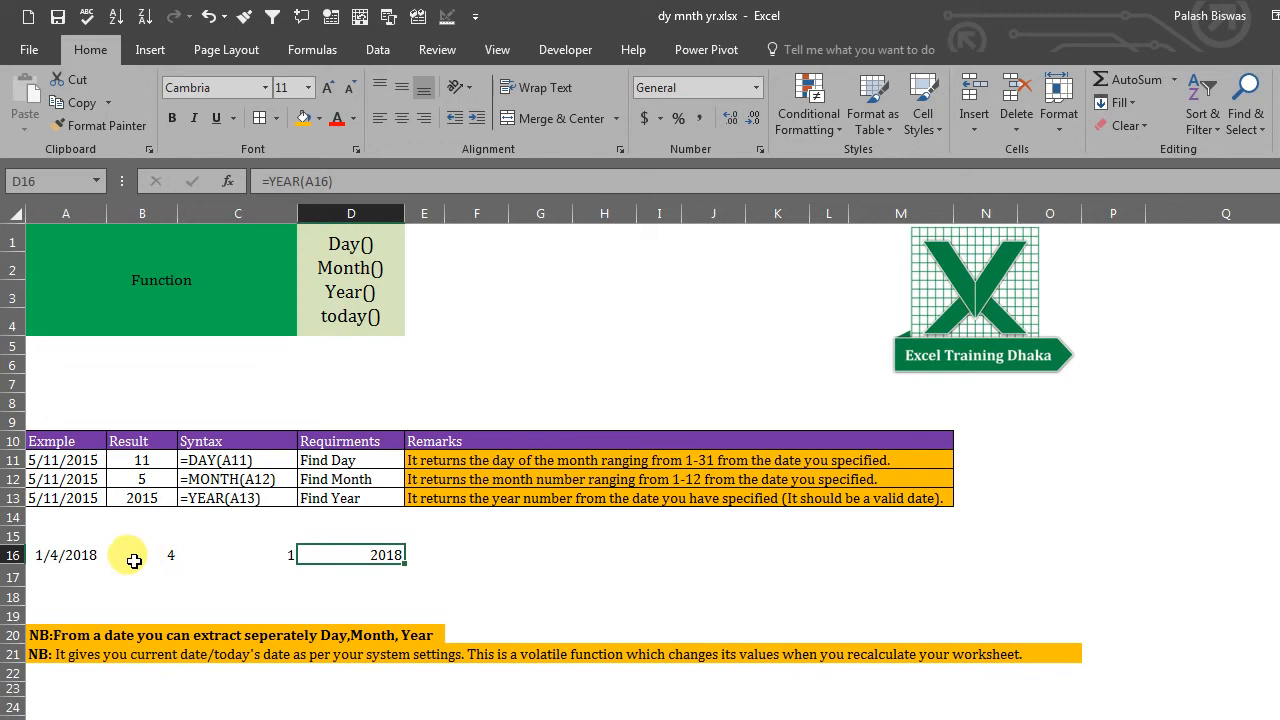
{"action": "left_click", "coordinate": [154, 560]}
{"action": "left_click", "coordinate": [286, 558]}
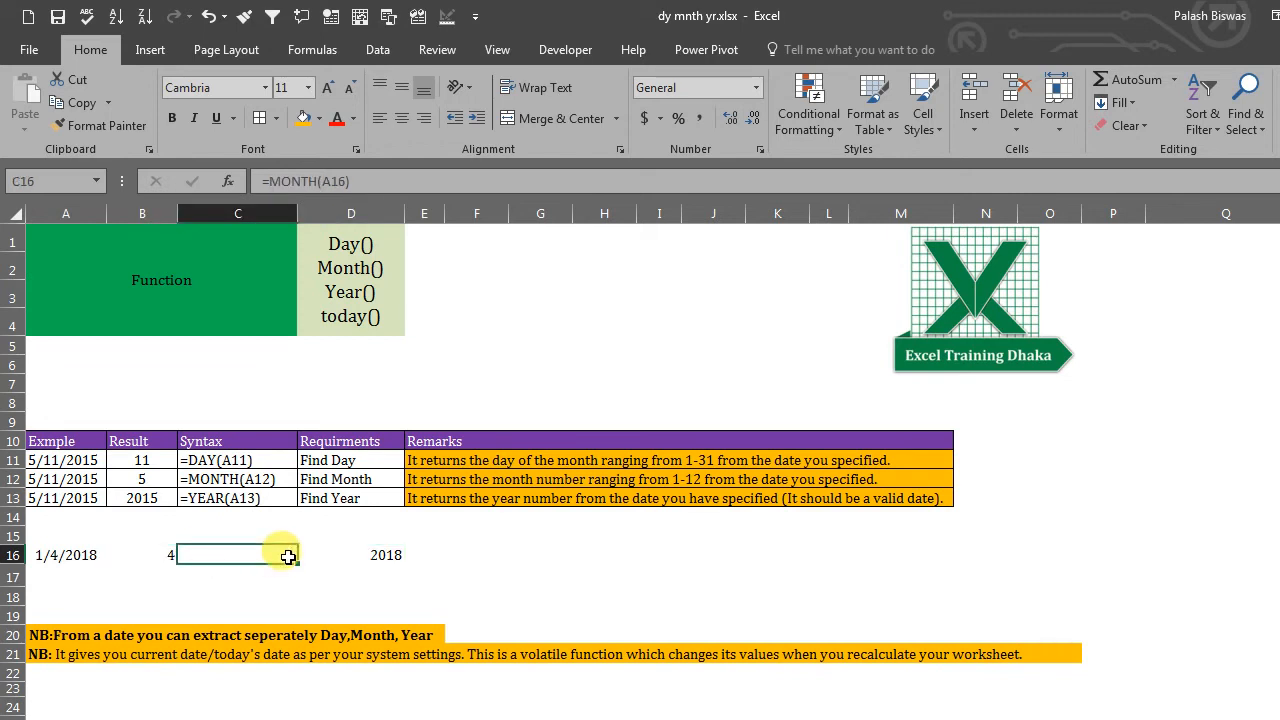
{"action": "left_click", "coordinate": [367, 557]}
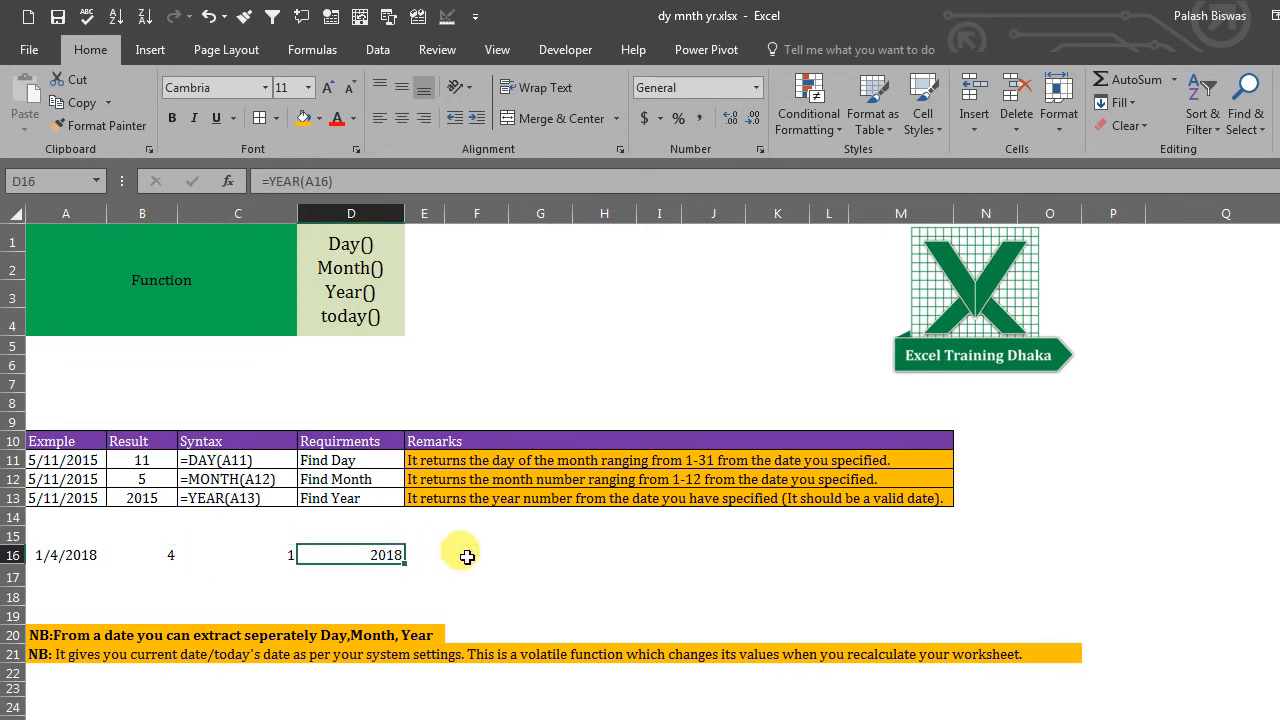
{"action": "left_click", "coordinate": [467, 557]}
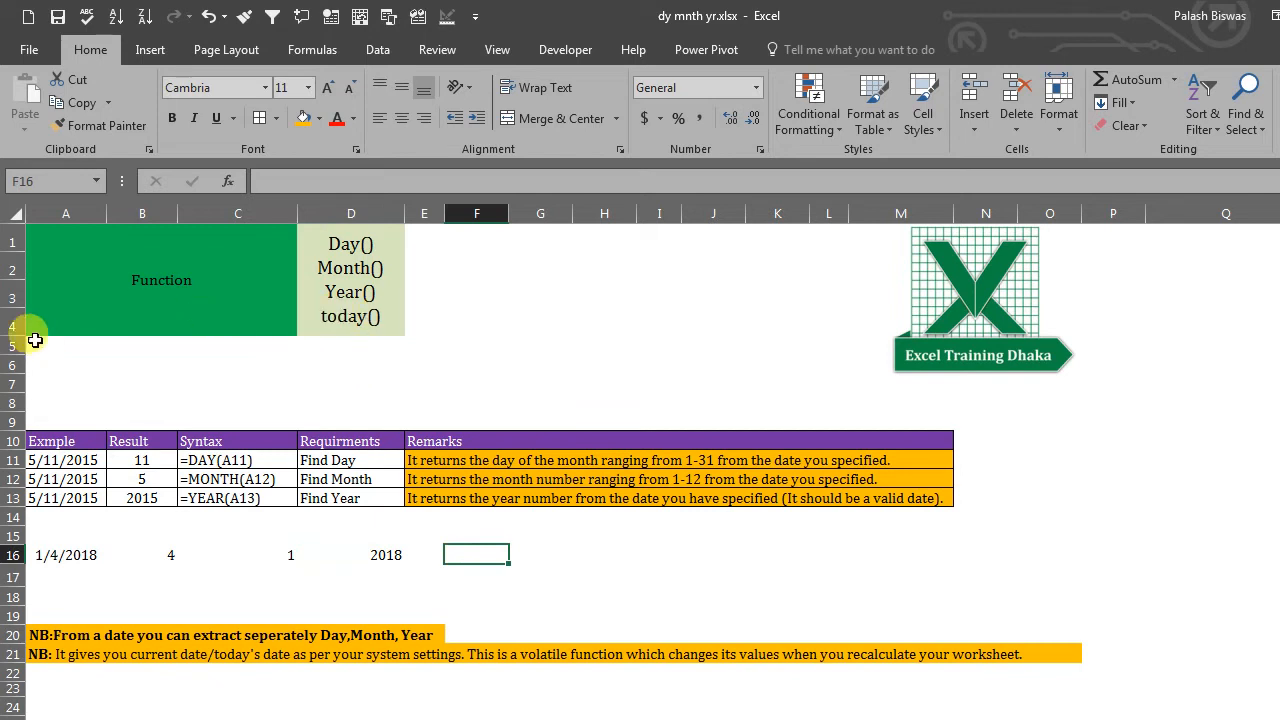
- Increase the height of row 4, the last row of the function title block
{"action": "mouse_move", "coordinate": [12, 333]}
{"action": "left_mouse_down"}
{"action": "mouse_move", "coordinate": [11, 320]}
{"action": "mouse_move", "coordinate": [12, 353]}
{"action": "left_mouse_up"}
{"action": "double_click", "coordinate": [376, 325]}
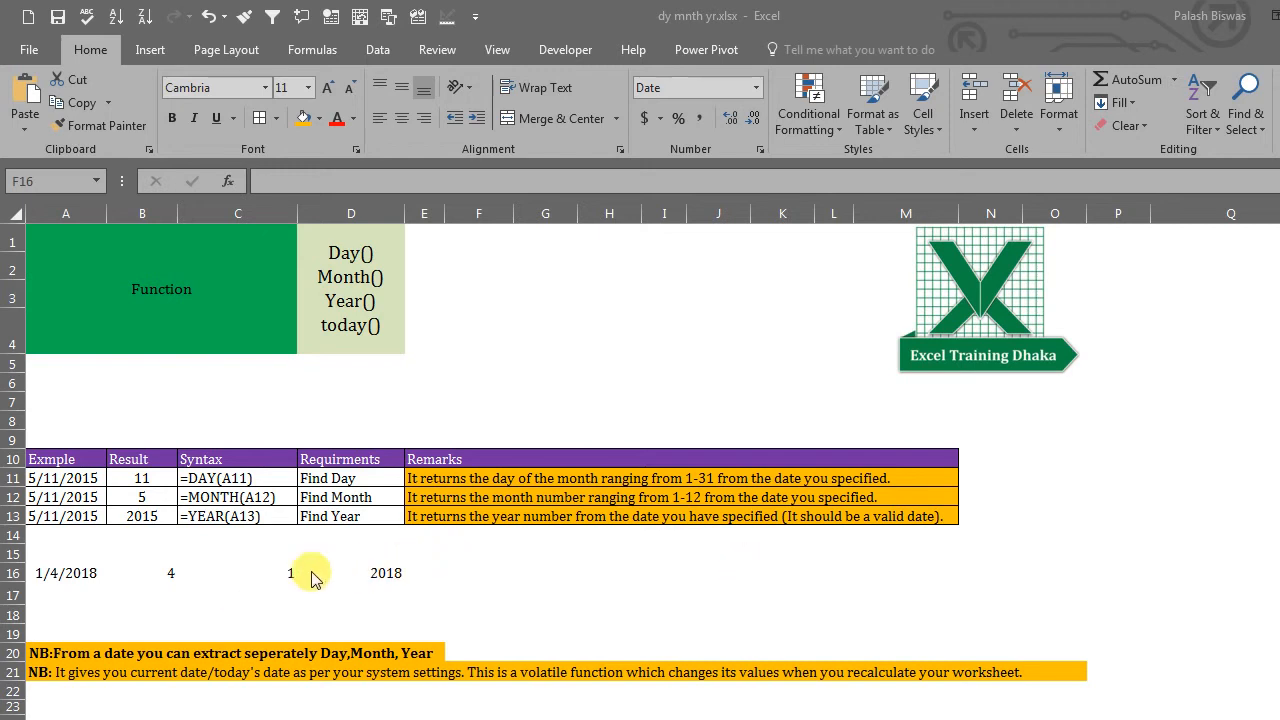
- Examine the TODAY formula in A16, the DAY syntax in C11 and the date-part formulas in B16, C16 and D16
{"action": "left_click", "coordinate": [241, 571]}
{"action": "left_click", "coordinate": [61, 571]}
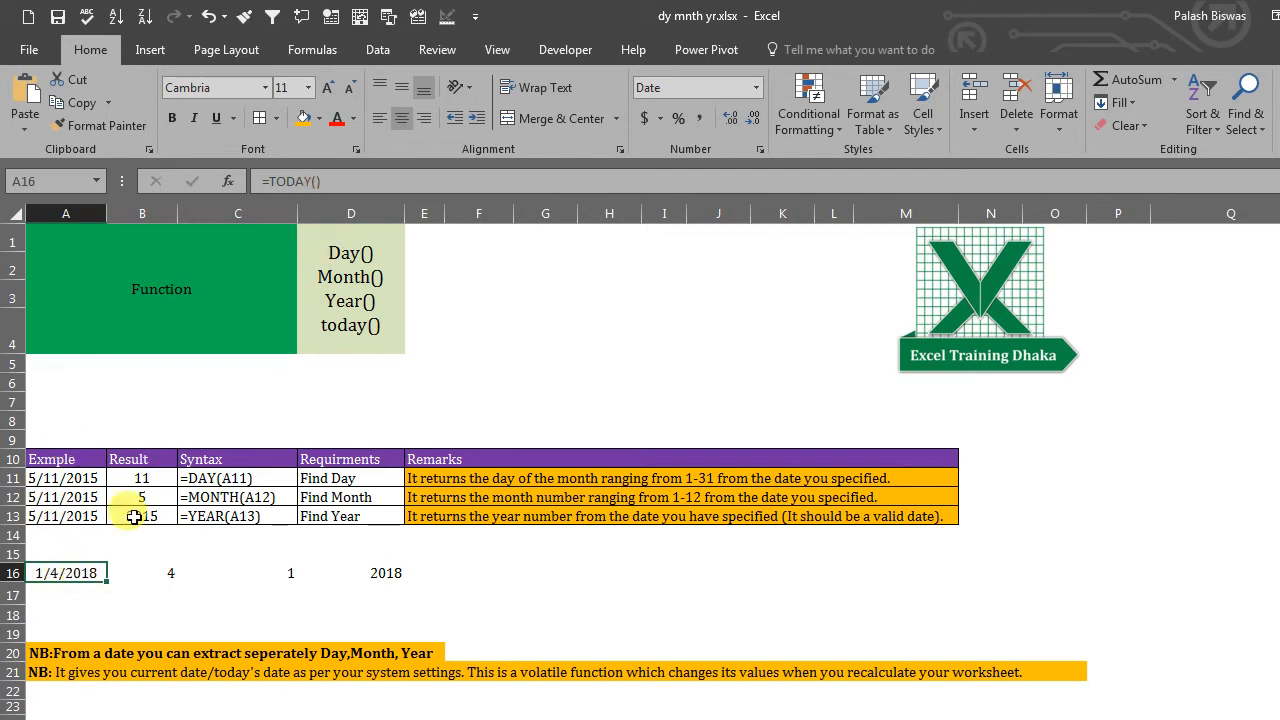
{"action": "left_click", "coordinate": [213, 478]}
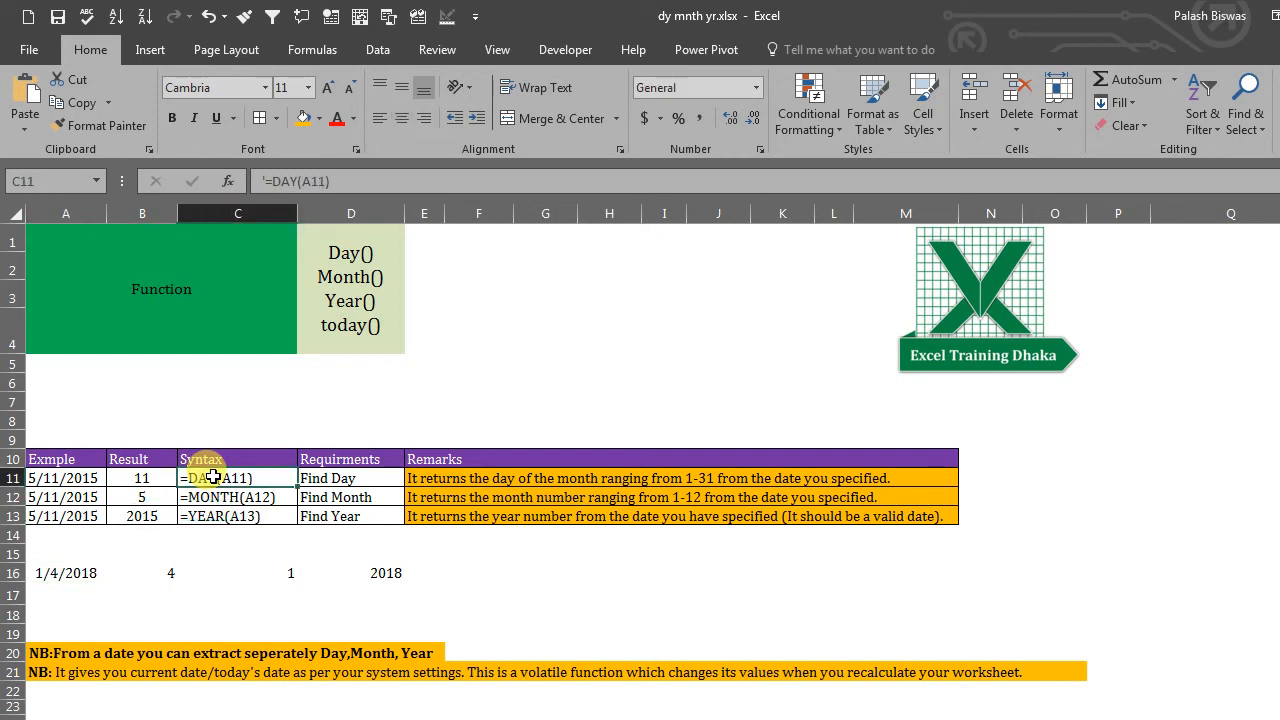
{"action": "left_click", "coordinate": [161, 573]}
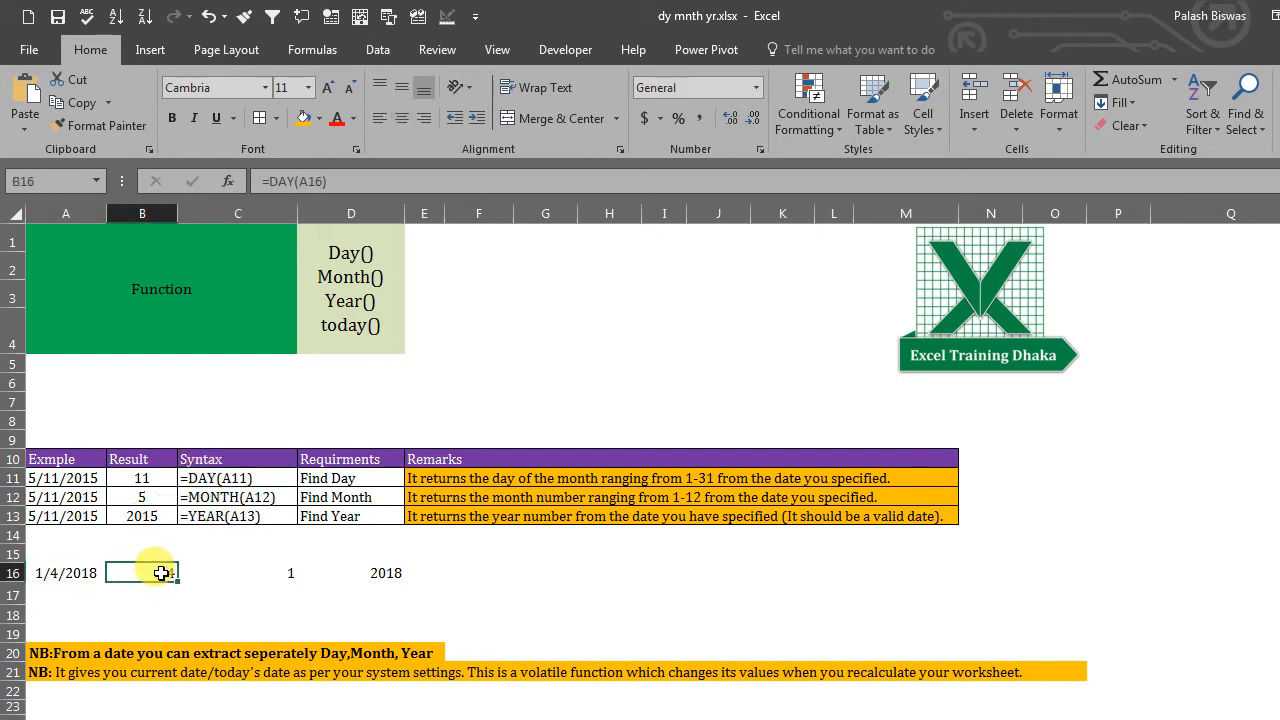
{"action": "left_click", "coordinate": [262, 572]}
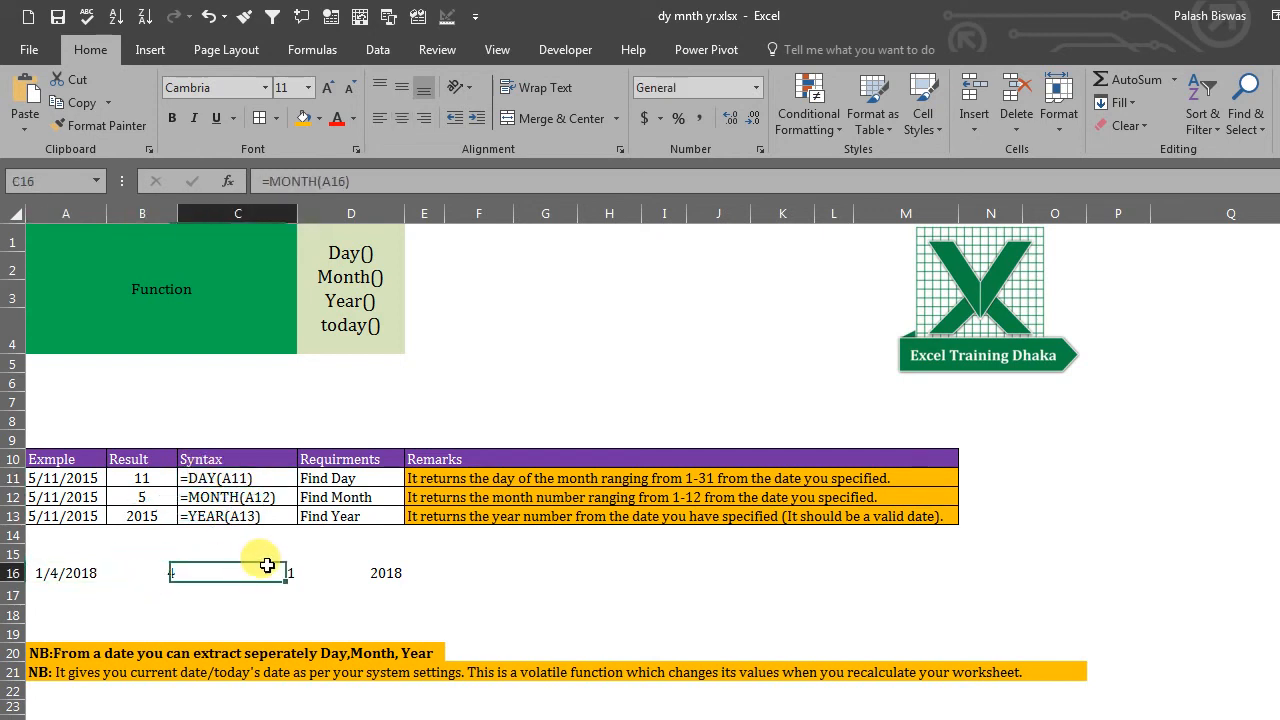
{"action": "left_click", "coordinate": [378, 578]}
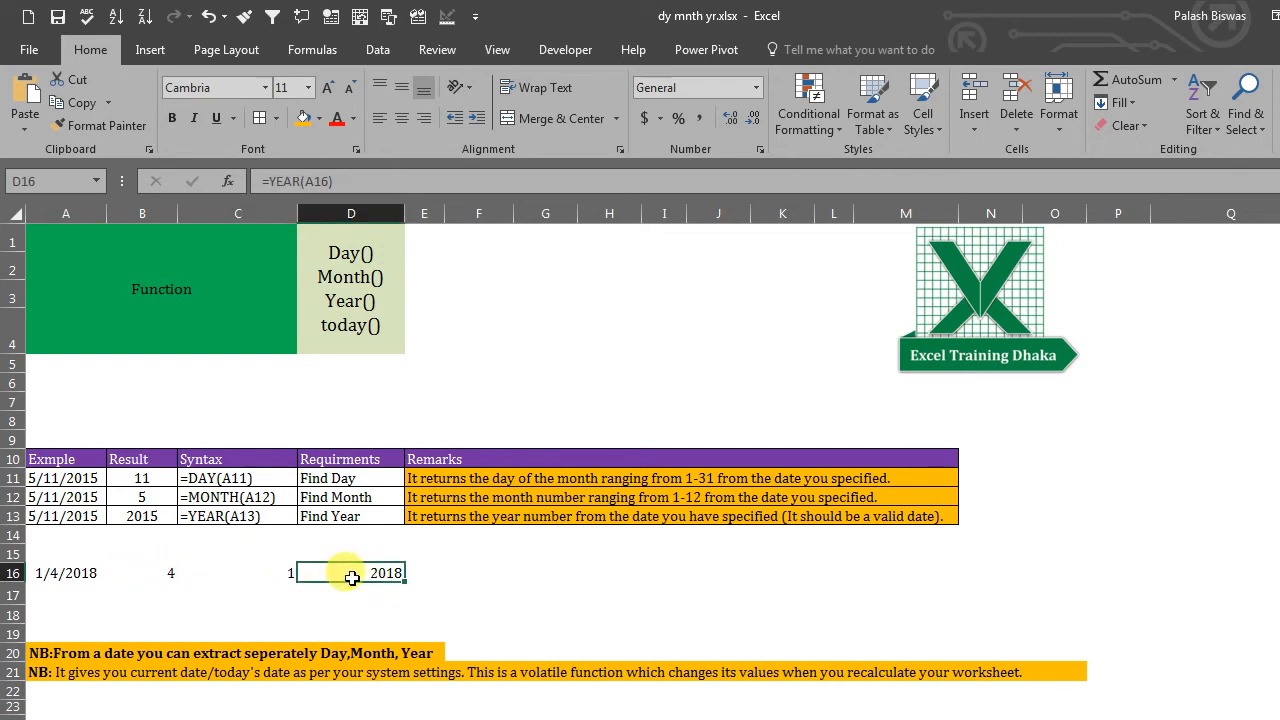
- Compare the current date in A16 with the day, month and year results in B16:D16
{"action": "left_click", "coordinate": [150, 571]}
{"action": "left_click_drag", "start_coordinate": [208, 575], "coordinate": [346, 571]}
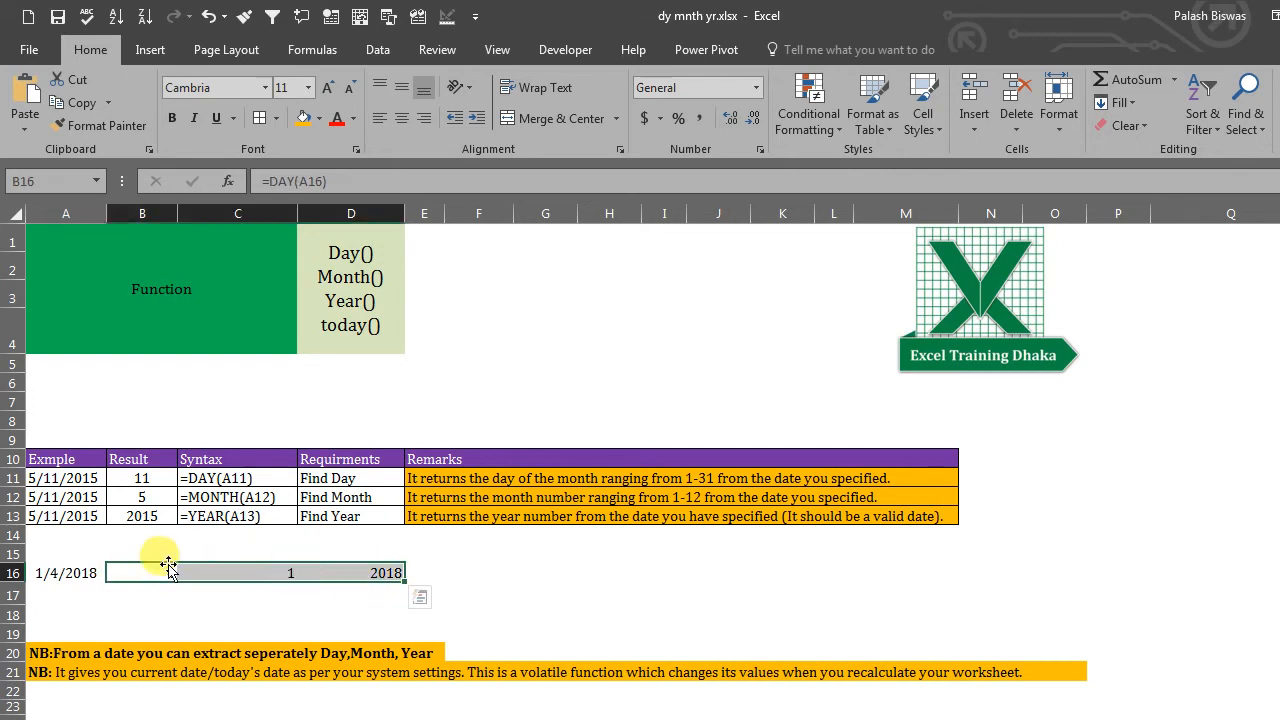
{"action": "left_click", "coordinate": [58, 573]}
{"action": "left_click_drag", "start_coordinate": [169, 573], "coordinate": [372, 573]}
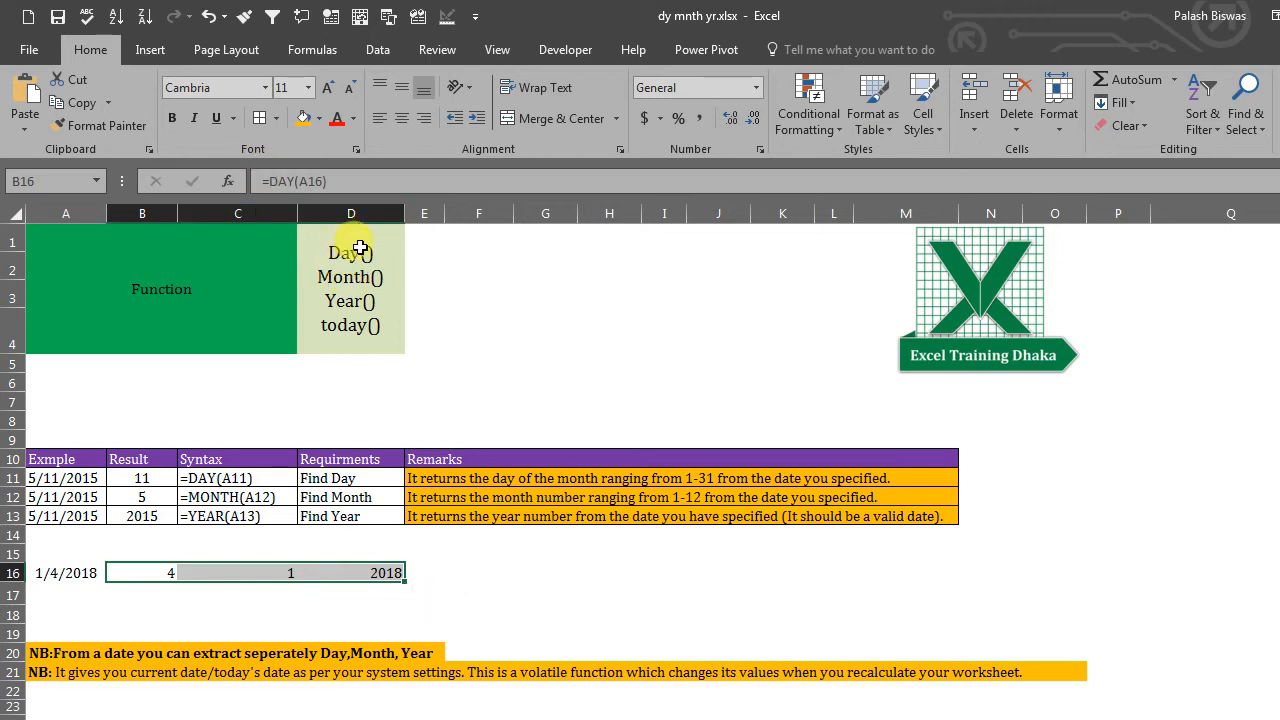
- Add "Date()" as a fifth line to the function list in cell D1
{"action": "double_click", "coordinate": [392, 327]}
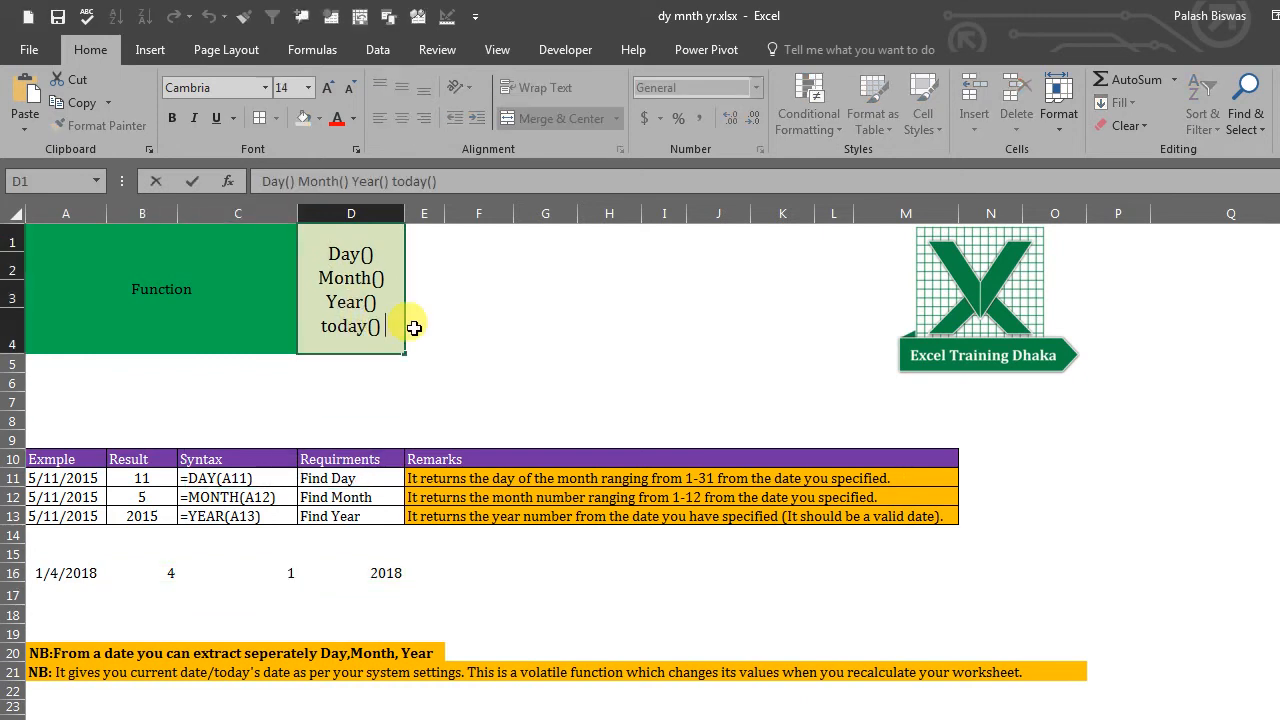
{"action": "type", "text": "Dat"}
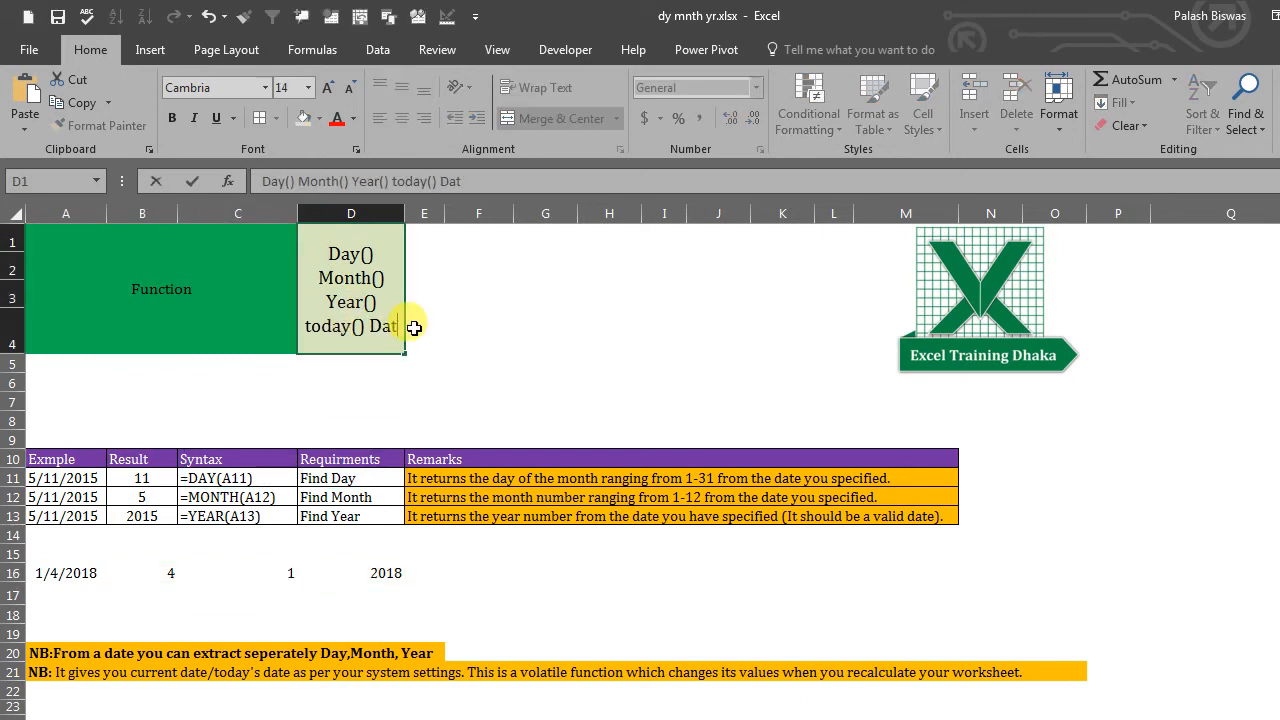
{"action": "type", "text": "e()"}
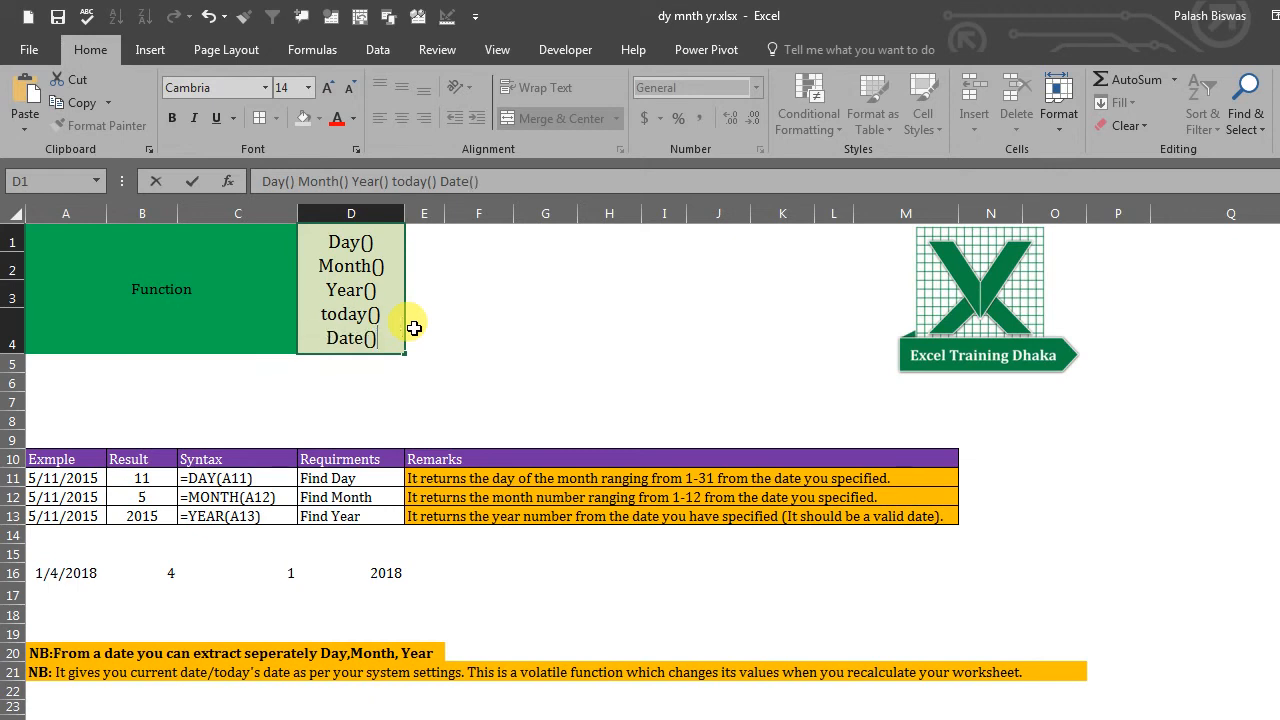
{"action": "key", "text": "Return"}
{"action": "left_click", "coordinate": [711, 342]}
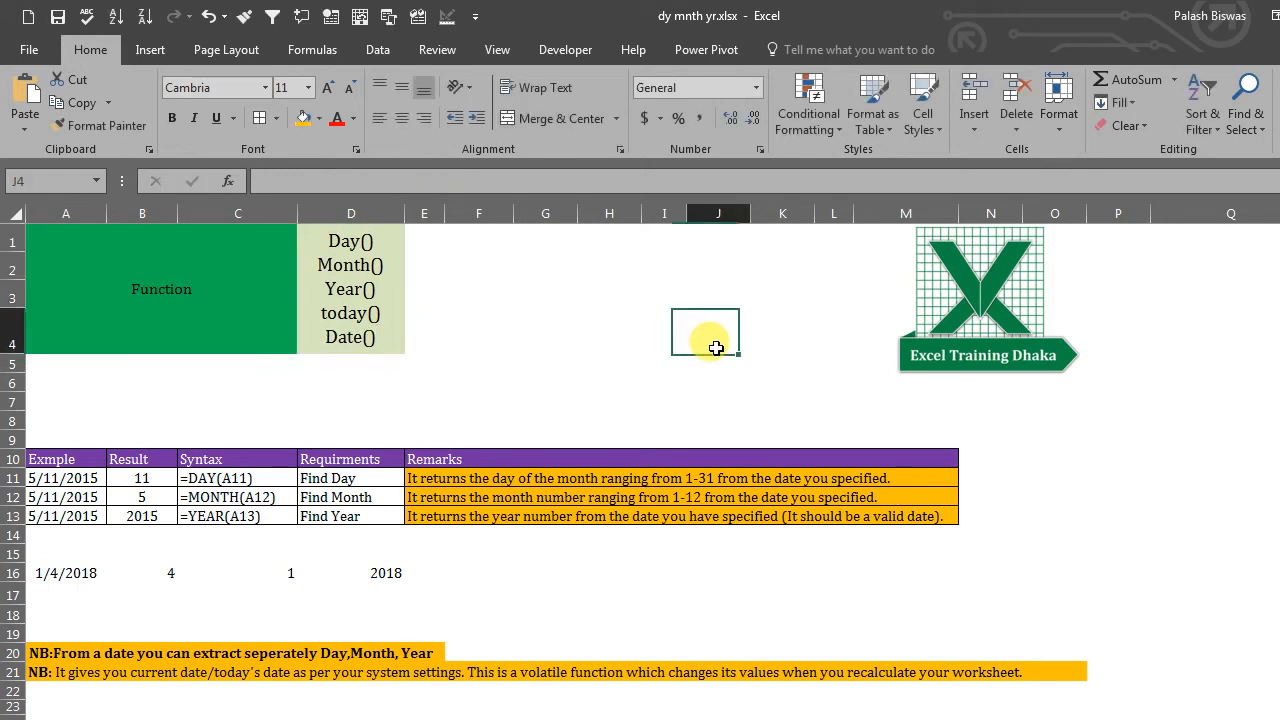
- Write a note in A22 beginning with "NB:" and followed by the explanation about creating a valid date copied from A25
{"action": "left_click", "coordinate": [352, 674]}
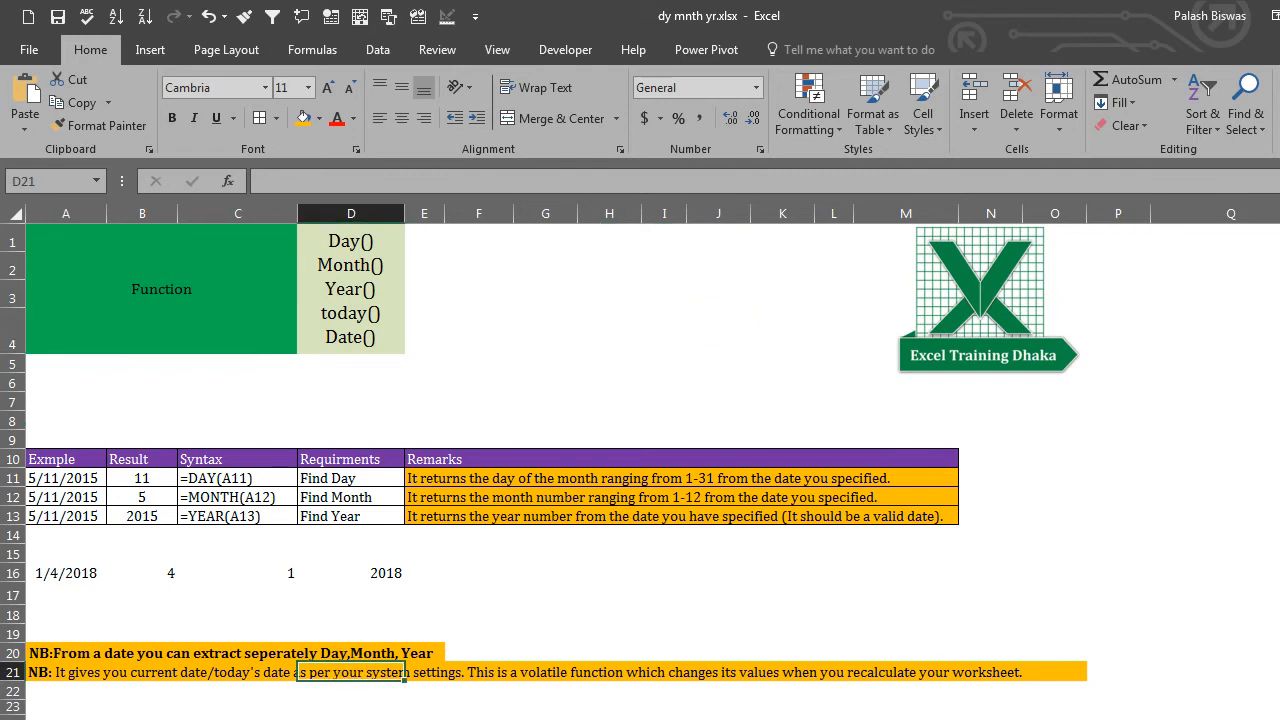
{"action": "double_click", "coordinate": [42, 718]}
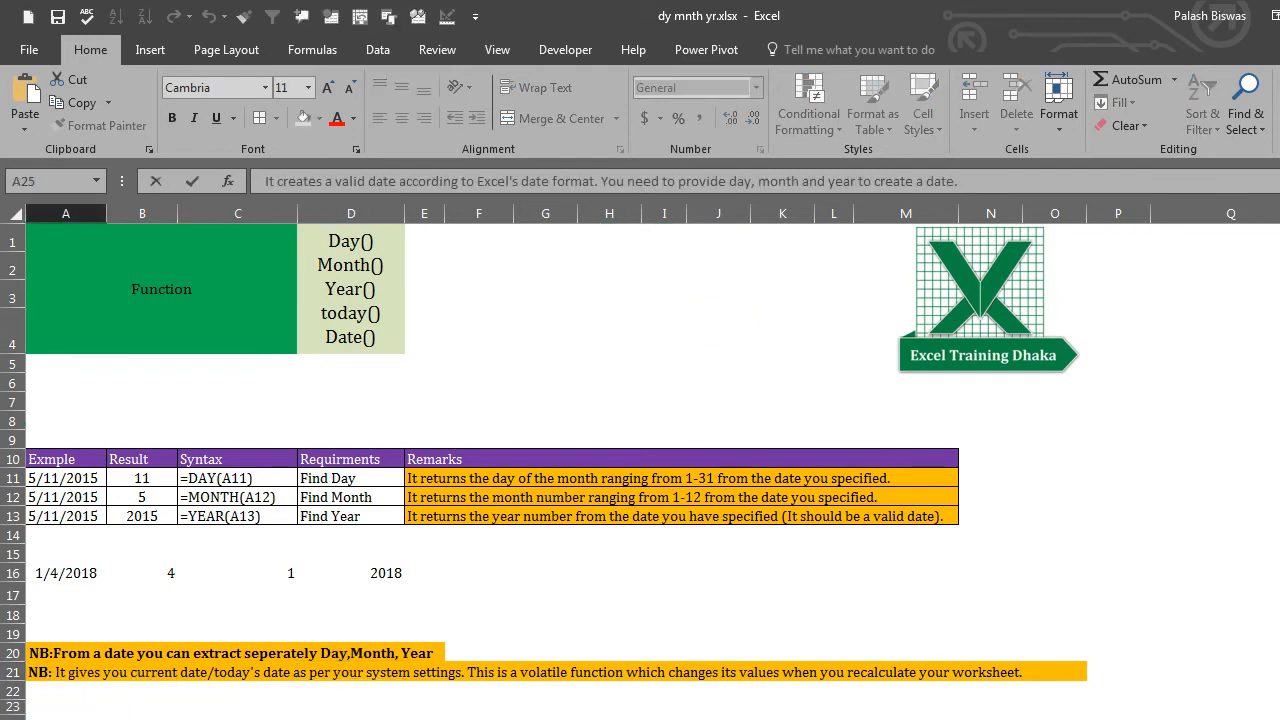
{"action": "right_click", "coordinate": [437, 562]}
{"action": "left_click", "coordinate": [521, 600]}
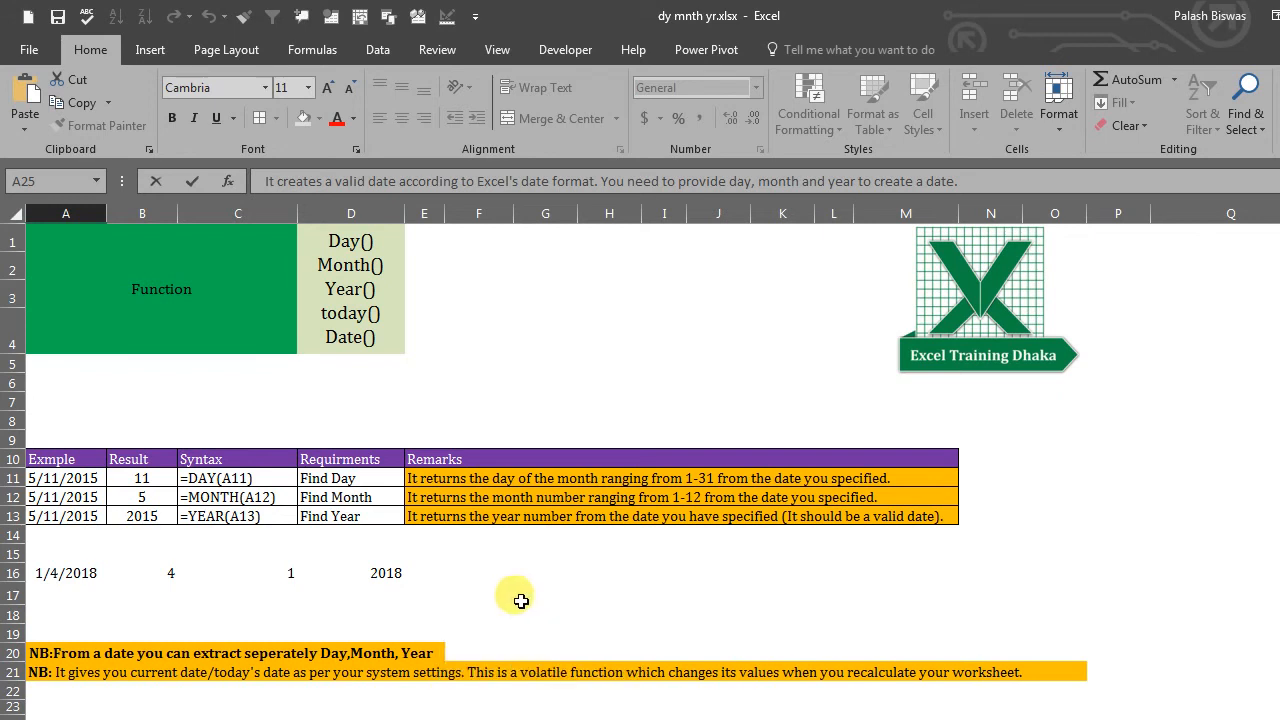
{"action": "left_click", "coordinate": [52, 690]}
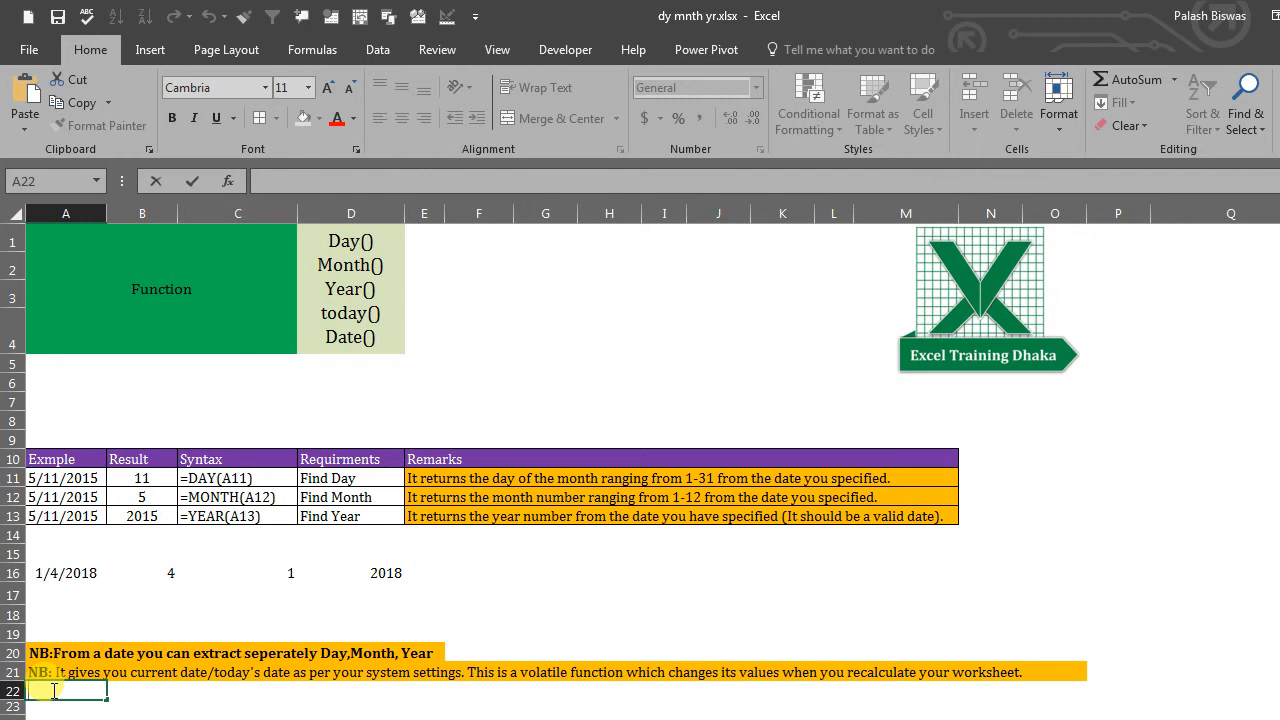
{"action": "key", "text": "ctrl+v"}
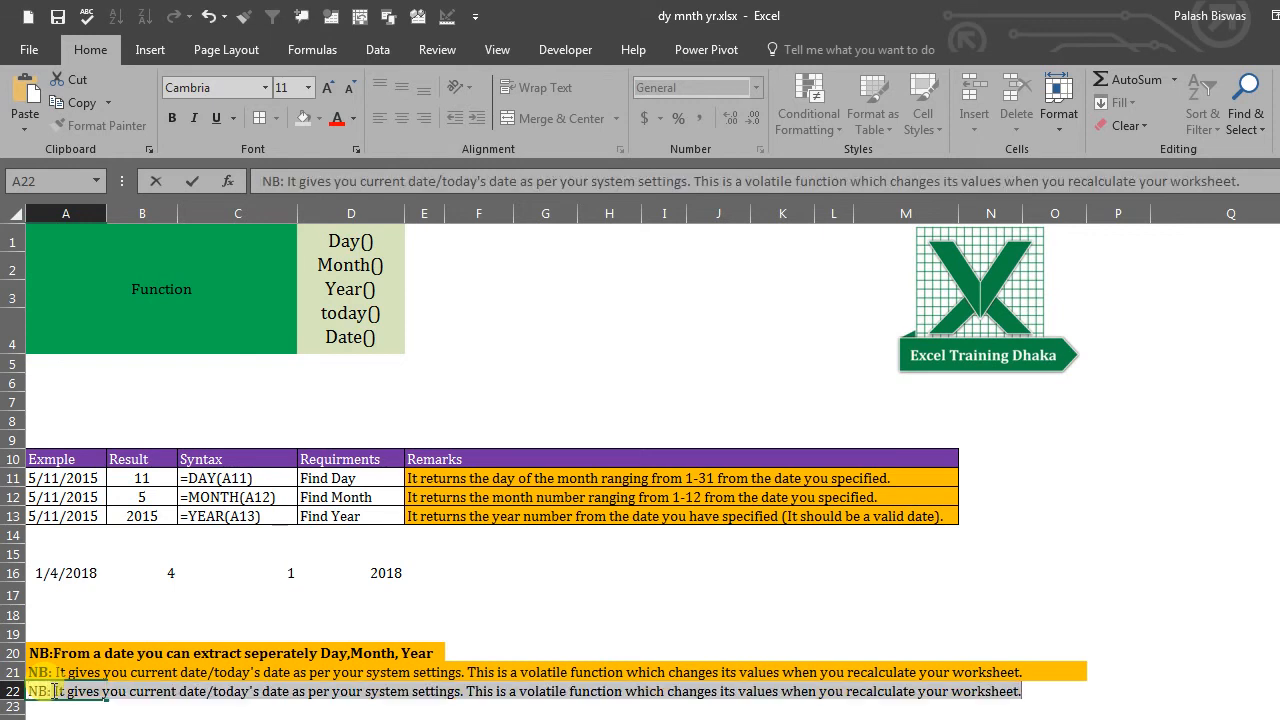
{"action": "key", "text": "ctrl+v"}
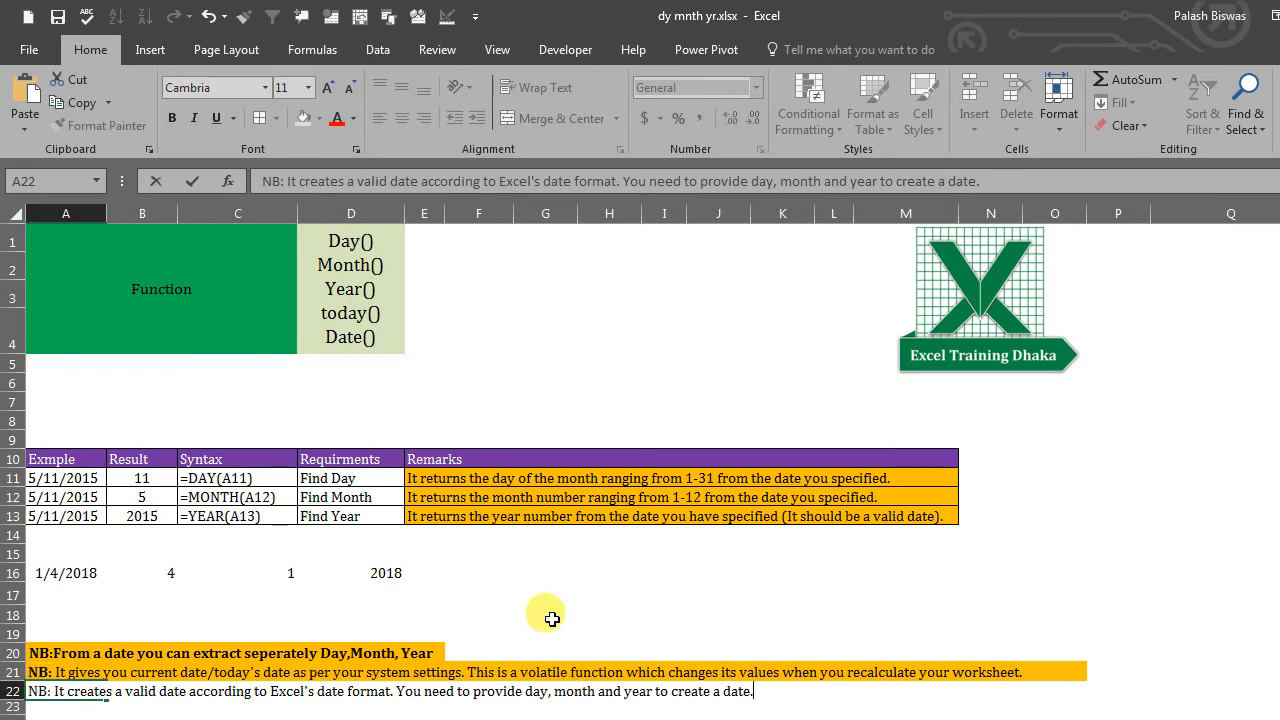
{"action": "left_click", "coordinate": [585, 592]}
- Fill the new note's range A22:J22 with the same orange as the notes above
{"action": "left_click_drag", "start_coordinate": [43, 692], "coordinate": [705, 694]}
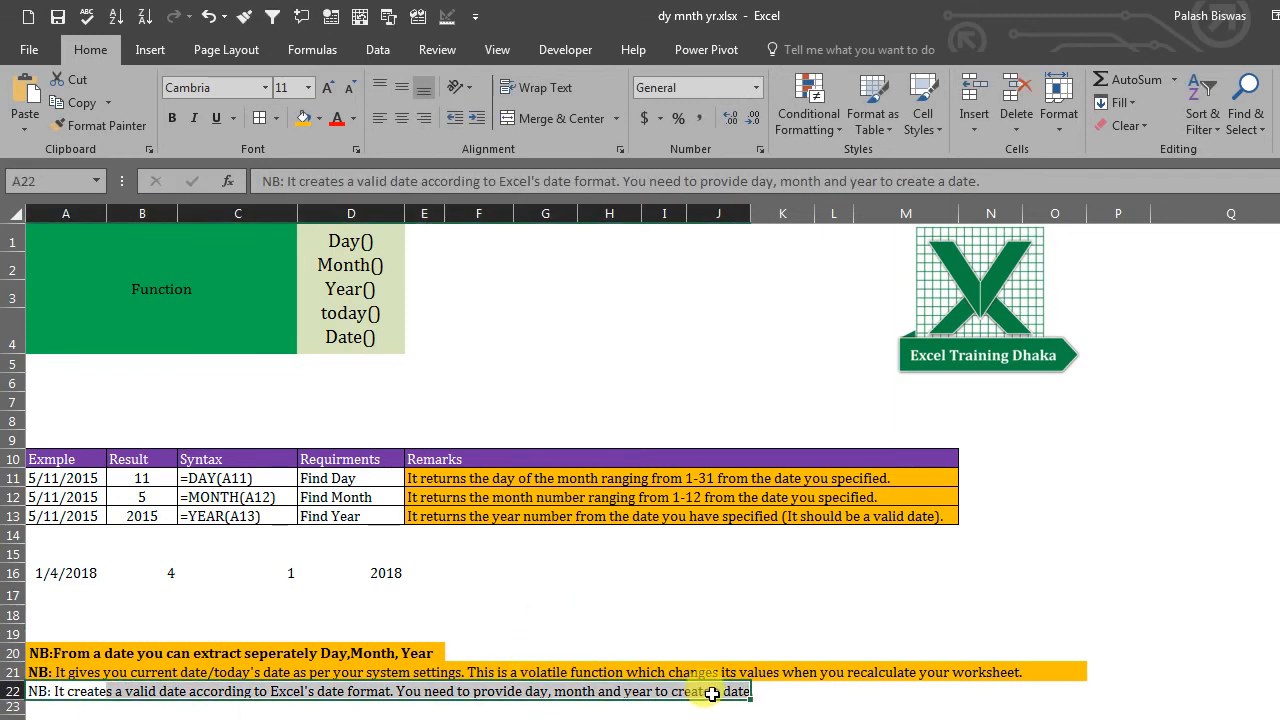
{"action": "left_click", "coordinate": [304, 119]}
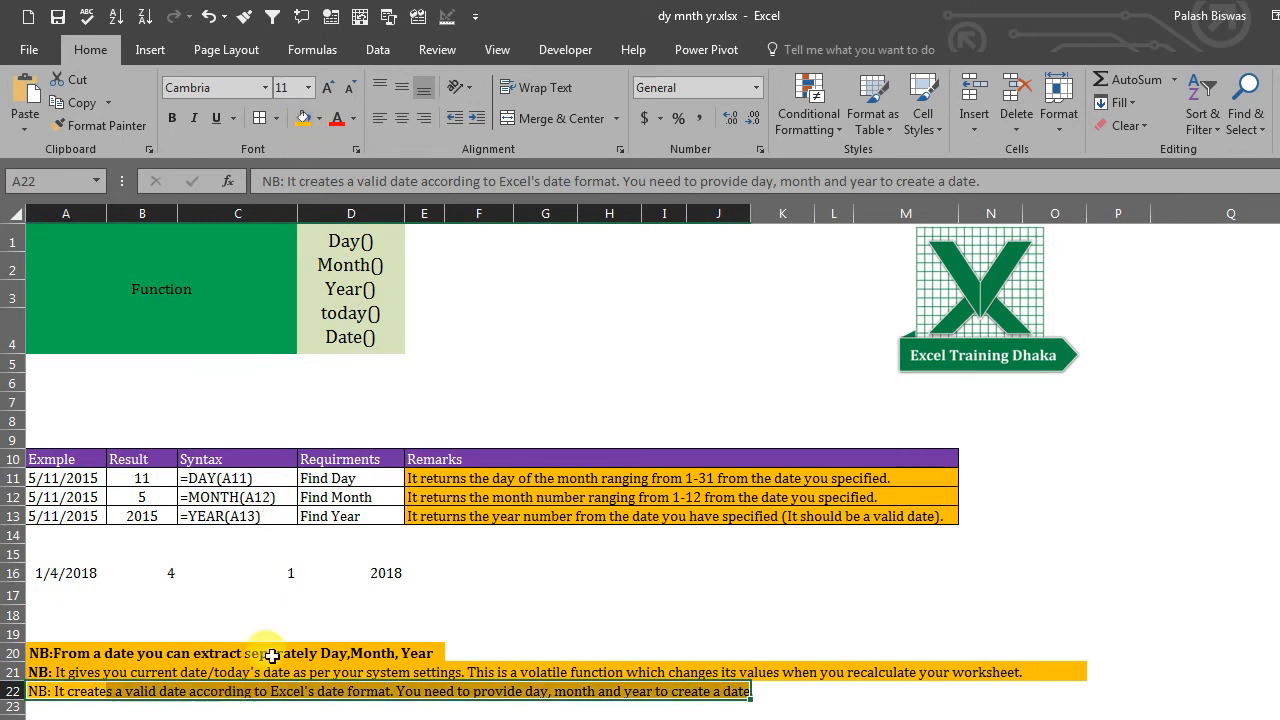
{"action": "left_click", "coordinate": [282, 610]}
- Make only the "NB:" prefix of the note in A22 bold
{"action": "double_click", "coordinate": [40, 690]}
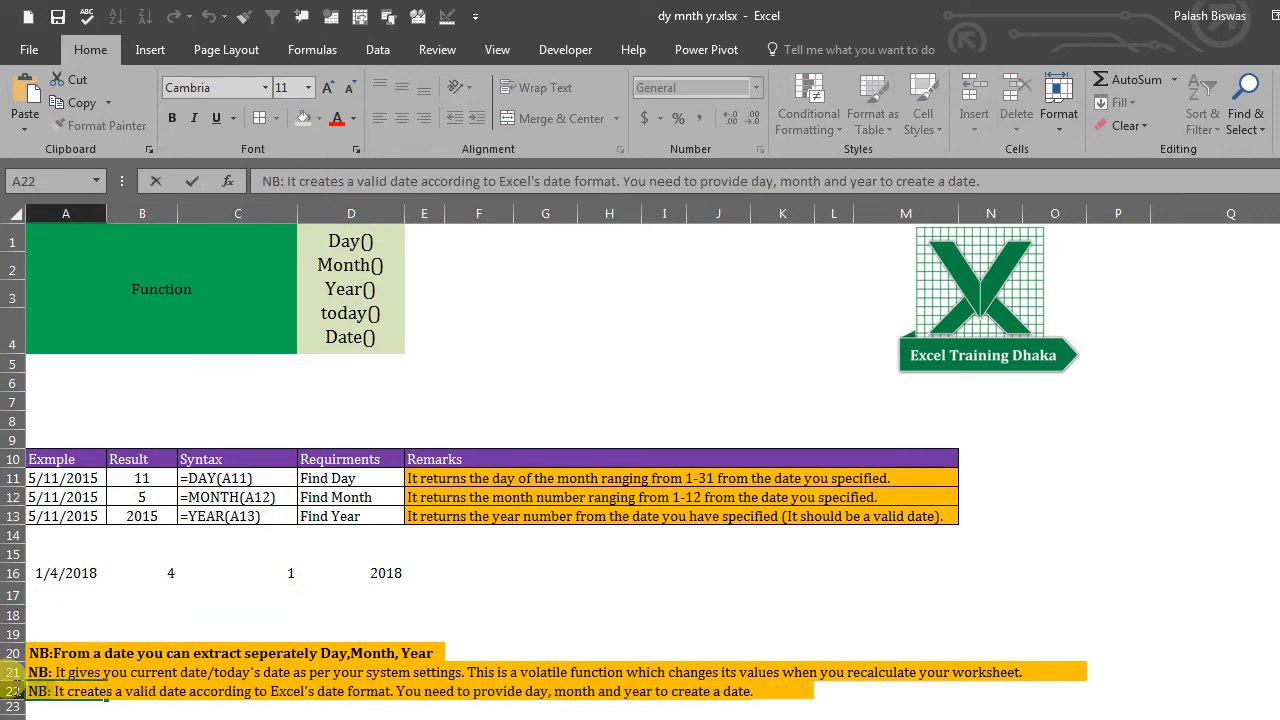
{"action": "left_click", "coordinate": [171, 118]}
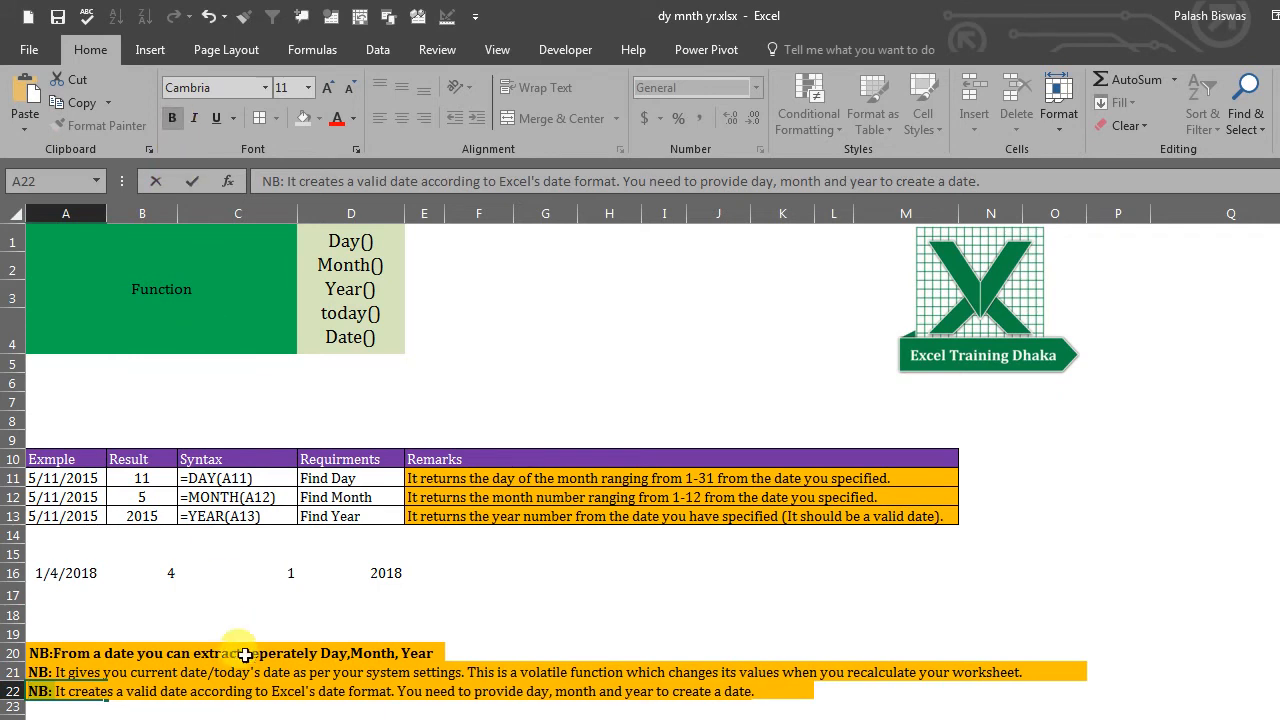
{"action": "left_click", "coordinate": [218, 593]}
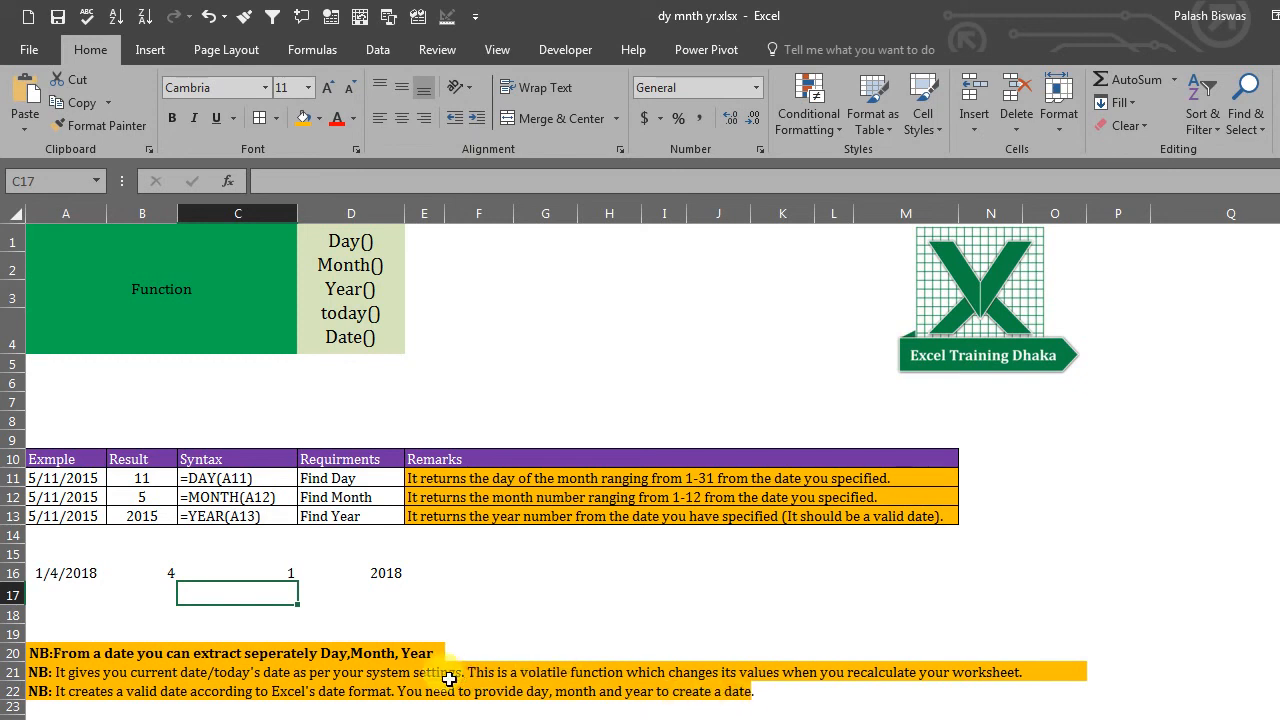
- Examine the TODAY formula in A16 and the day, month and year formulas in B16, C16 and D16
{"action": "left_click", "coordinate": [70, 573]}
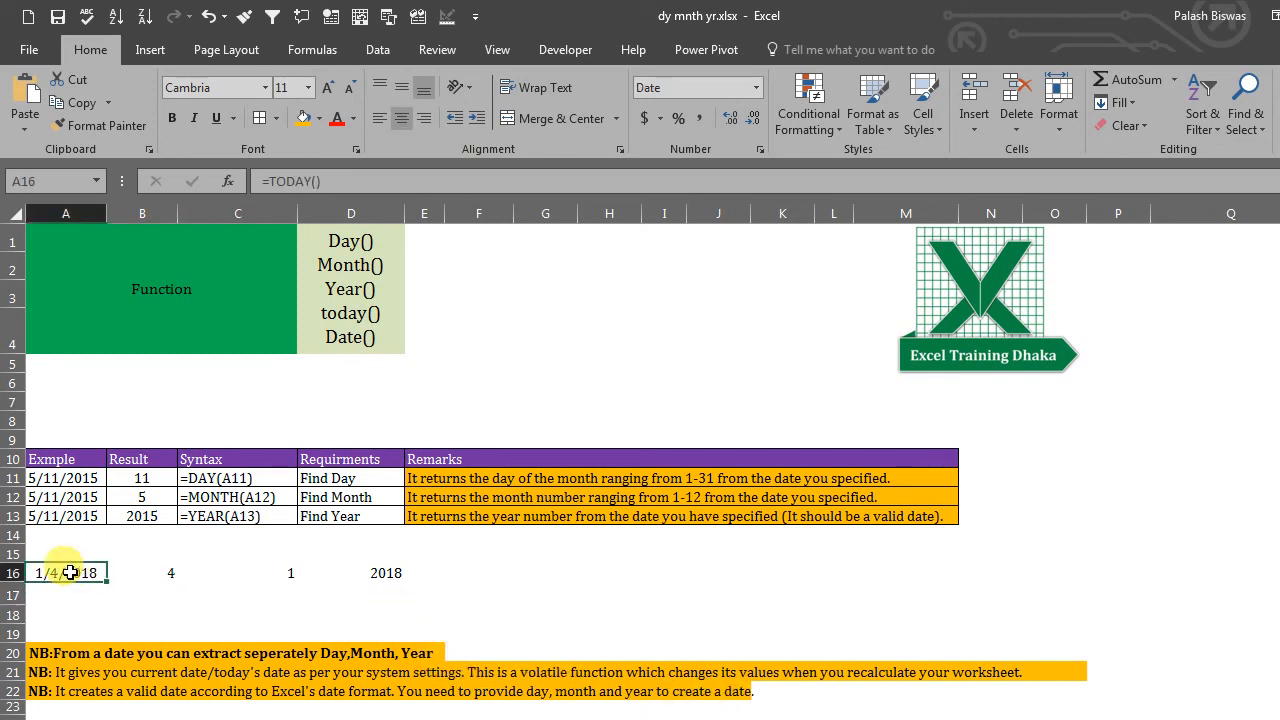
{"action": "left_click", "coordinate": [172, 570]}
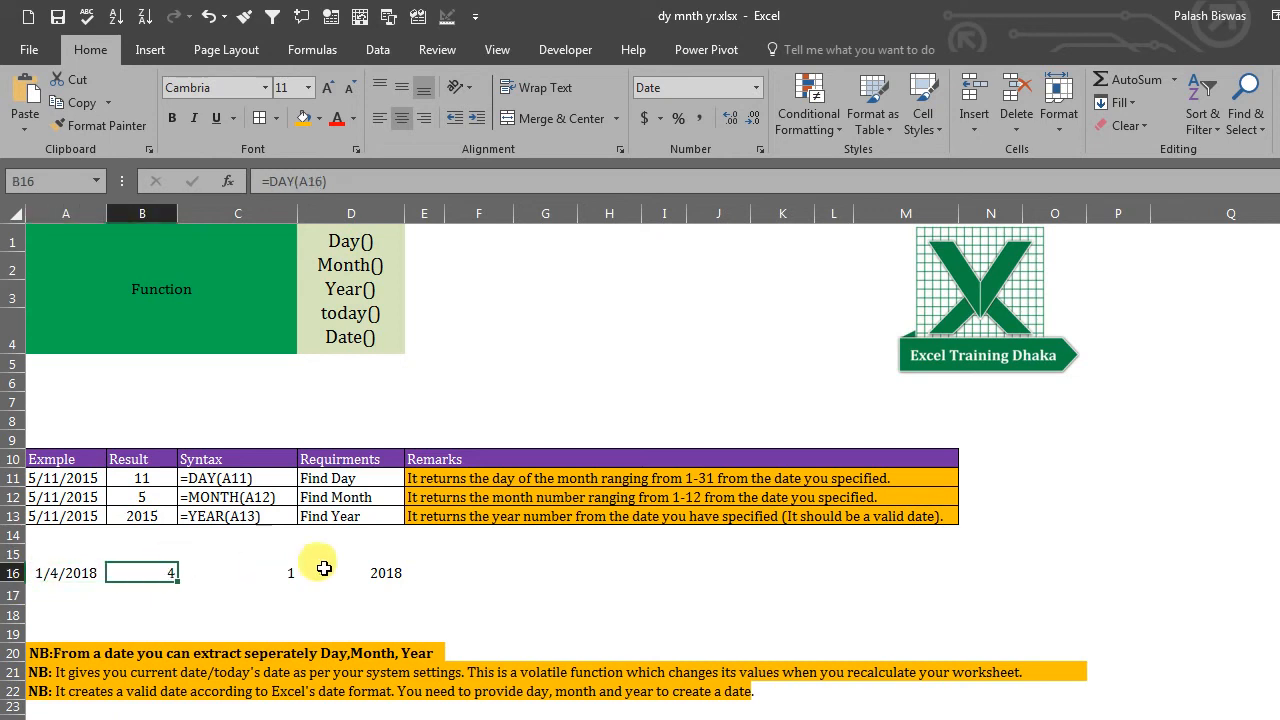
{"action": "left_click", "coordinate": [386, 573], "text": "shift"}
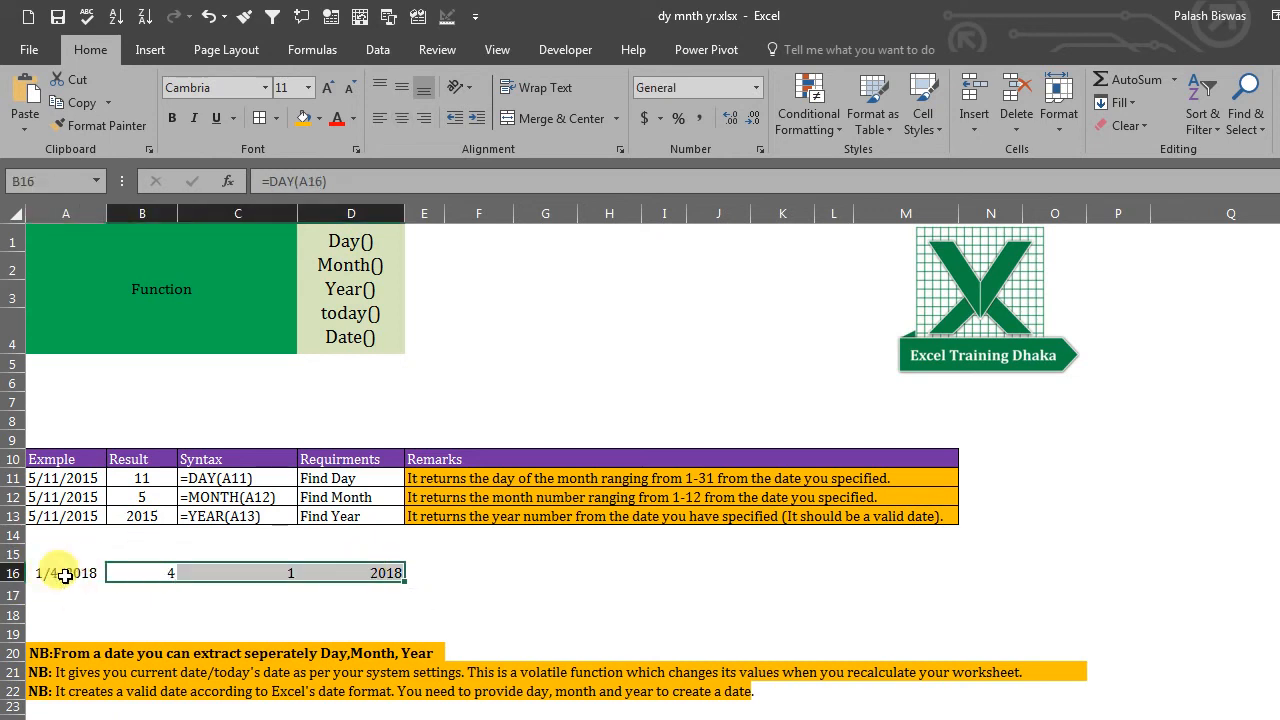
{"action": "left_click", "coordinate": [159, 573]}
{"action": "left_click", "coordinate": [236, 573]}
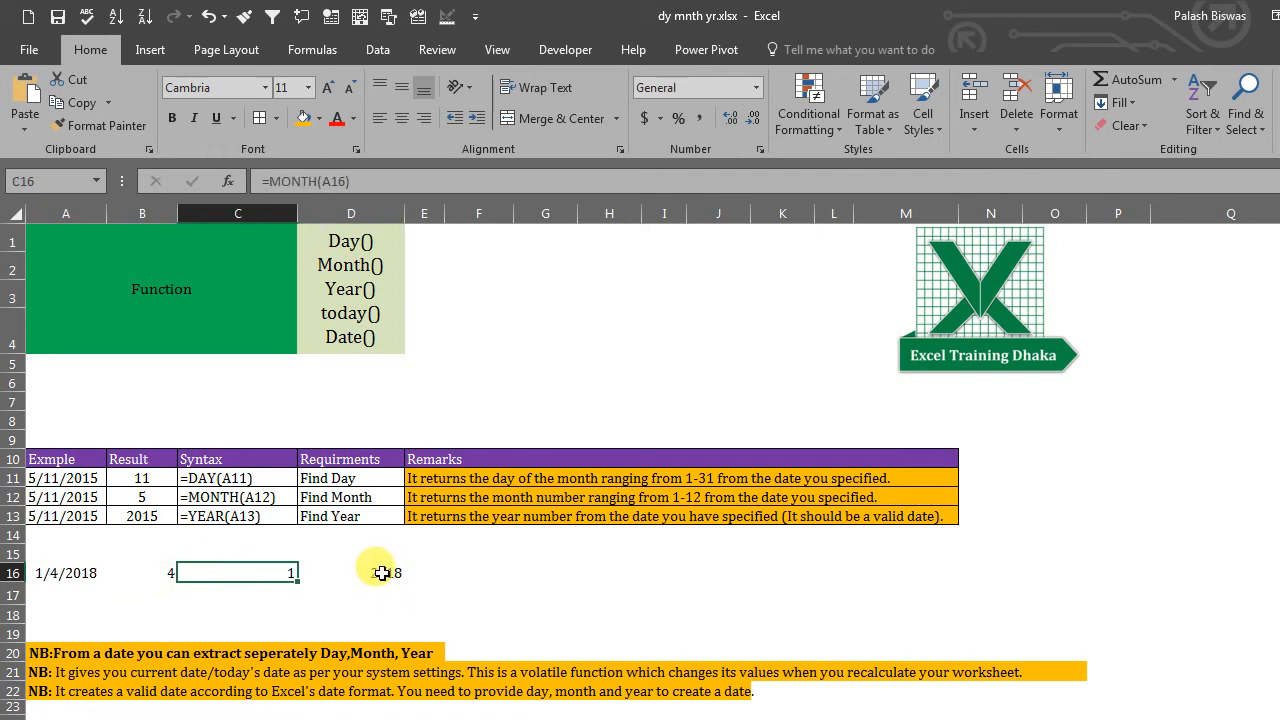
{"action": "left_click", "coordinate": [382, 573]}
- Enter the formula =DATE(D16,C16,B16) in F16 to build a date from the year, month and day cells, and check it
{"action": "left_click", "coordinate": [483, 573]}
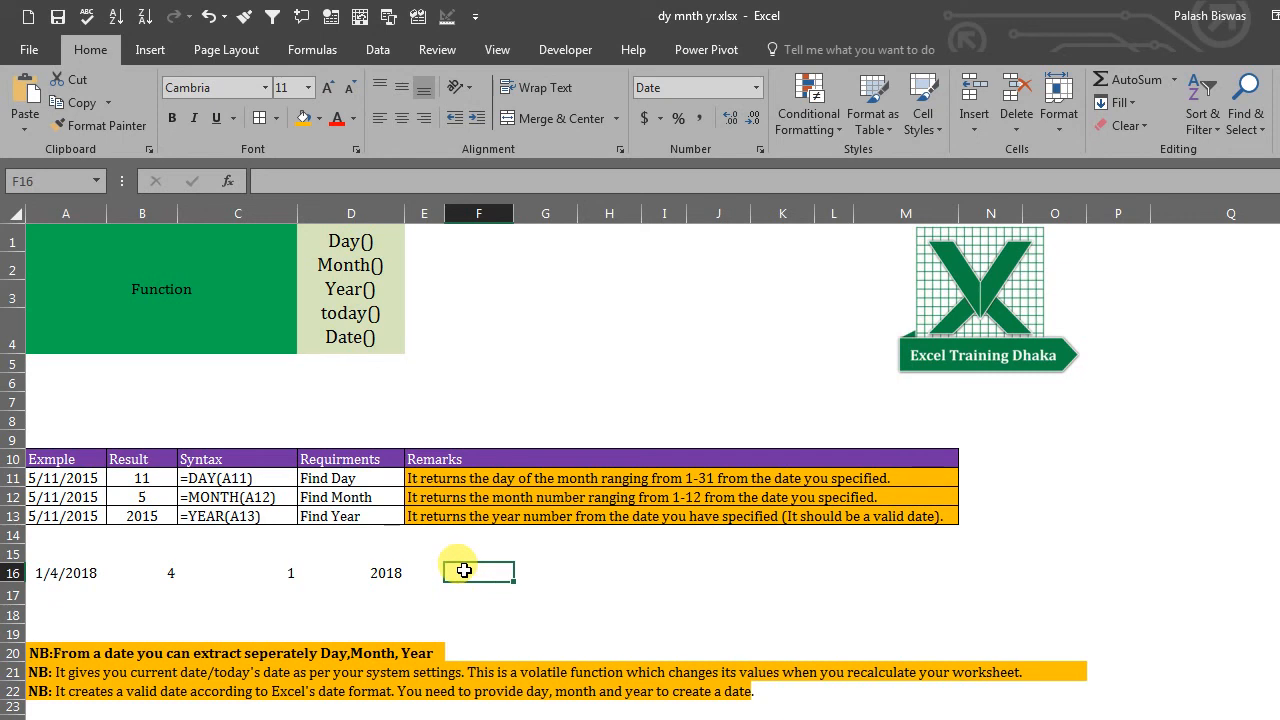
{"action": "type", "text": "=d"}
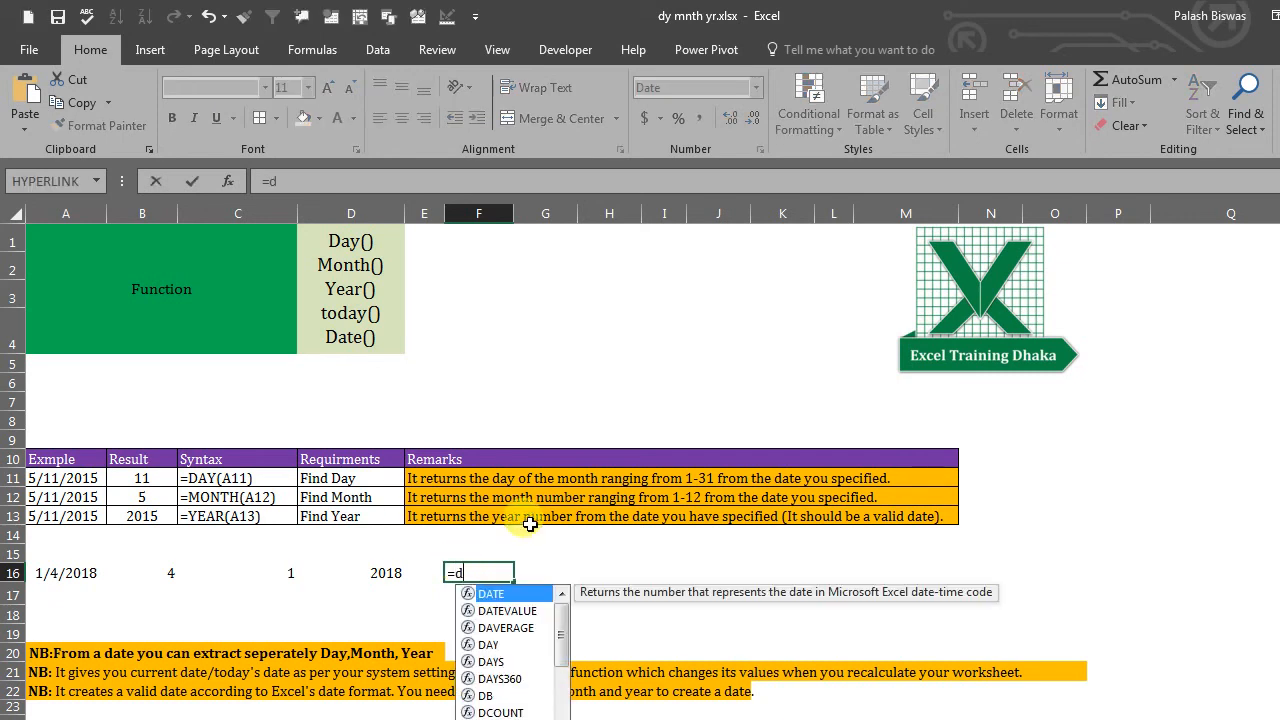
{"action": "type", "text": "t"}
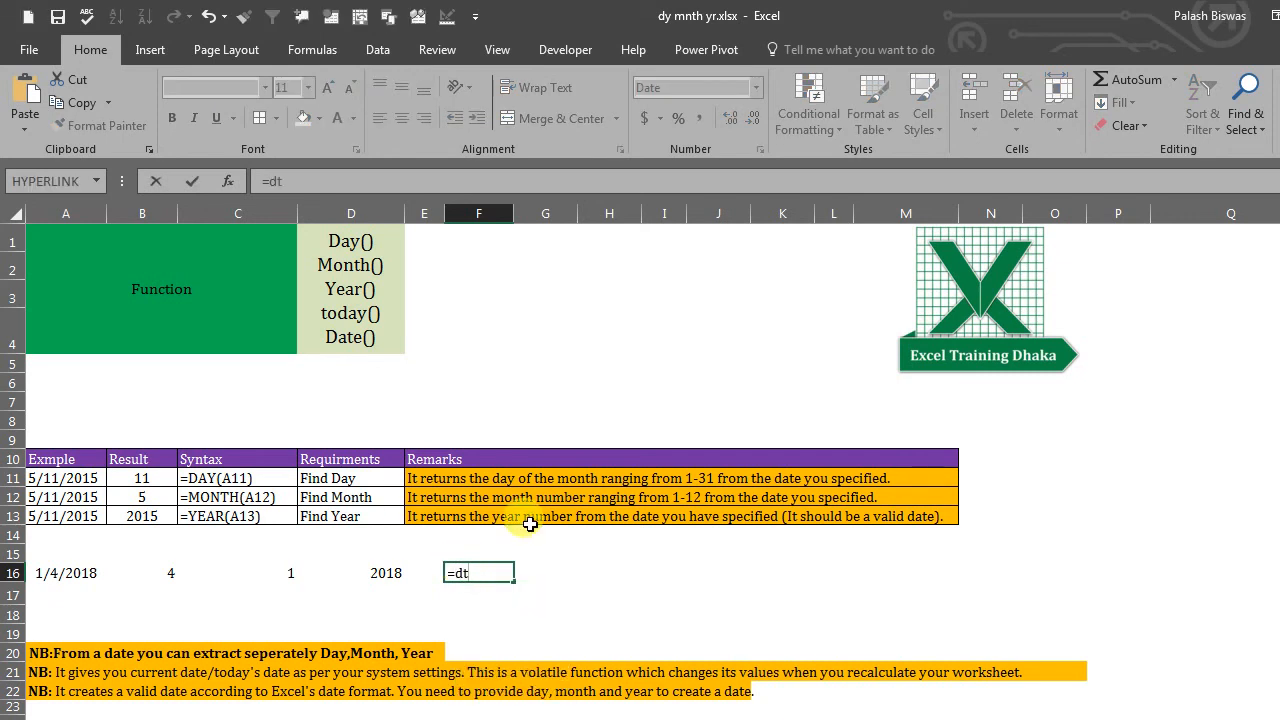
{"action": "key", "text": "BackSpace"}
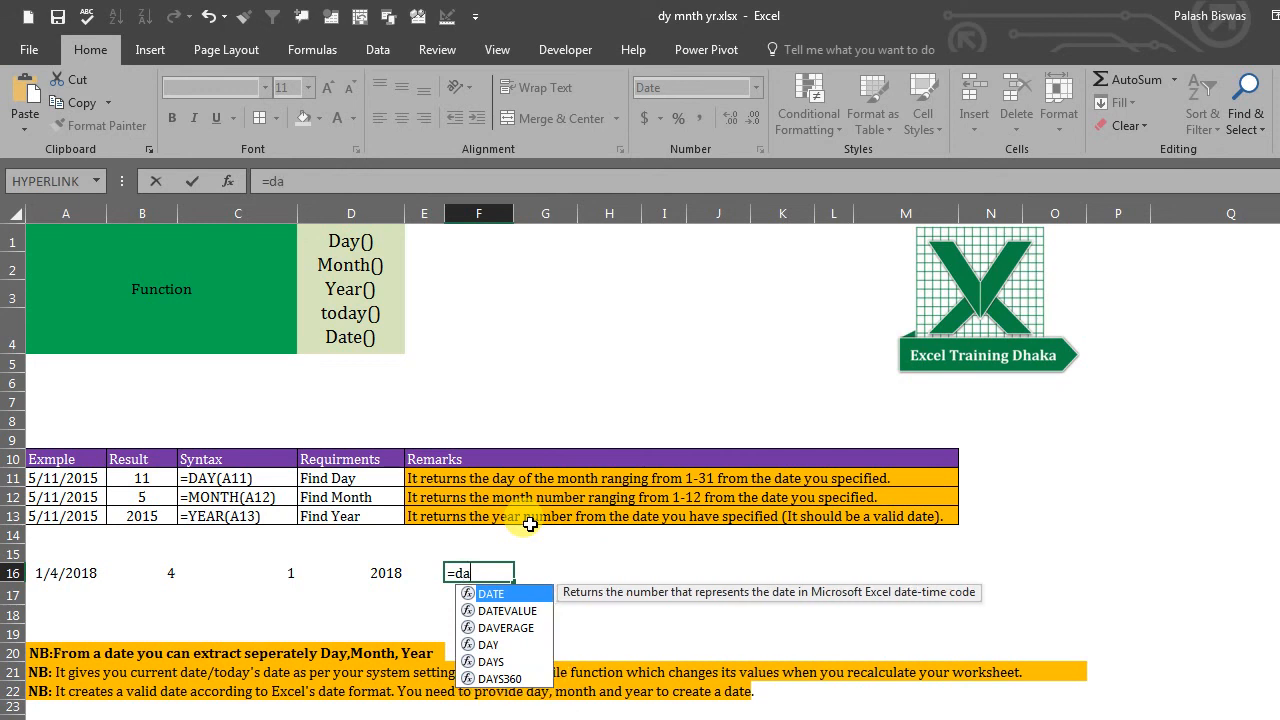
{"action": "double_click", "coordinate": [511, 596]}
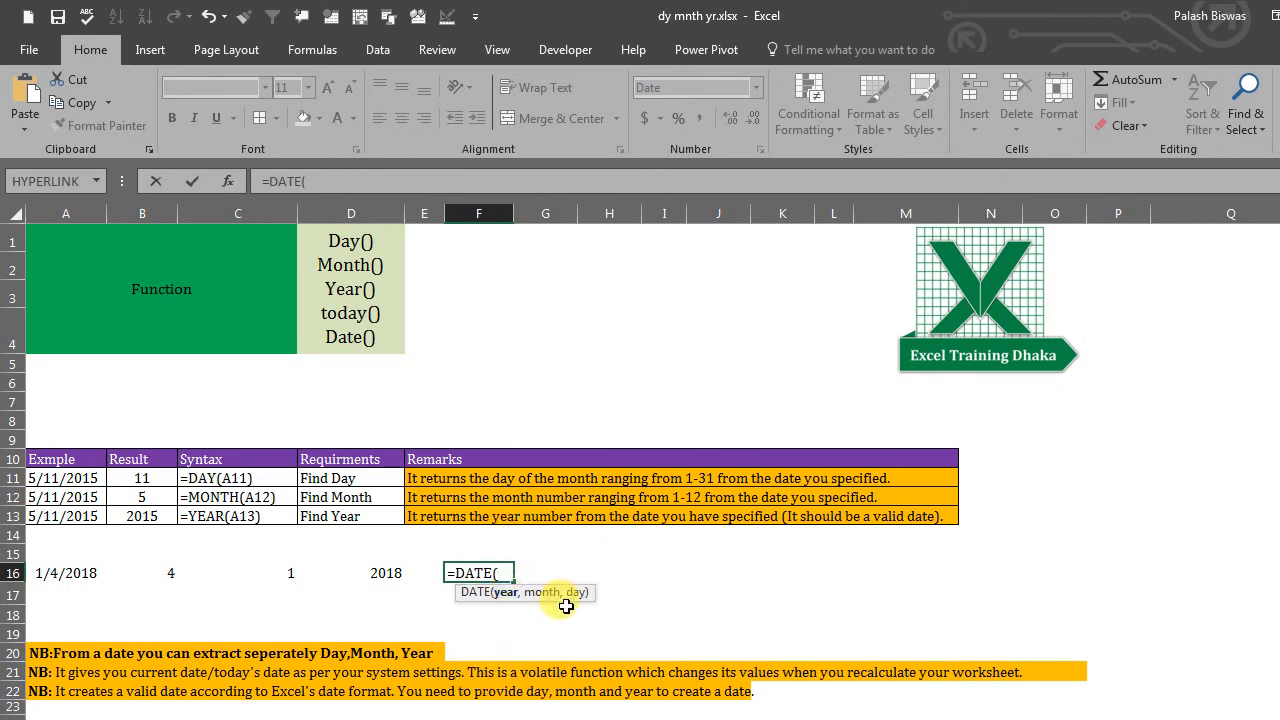
{"action": "left_click", "coordinate": [369, 573]}
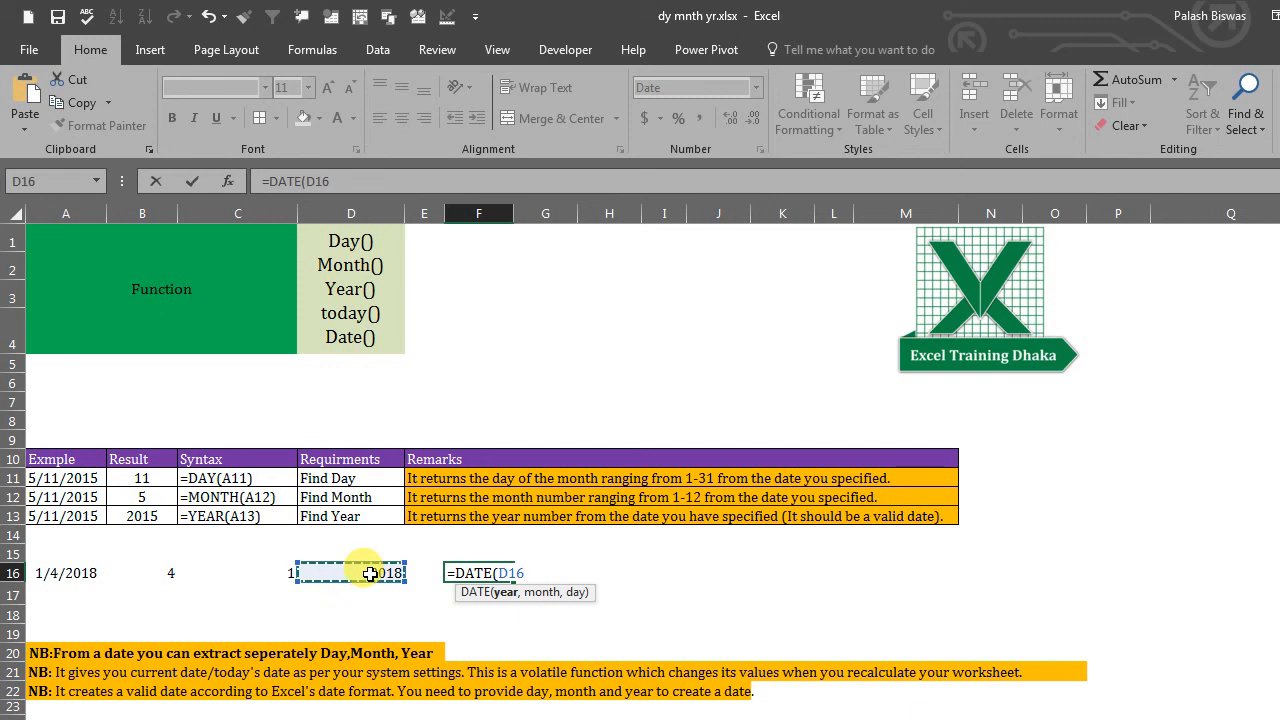
{"action": "type", "text": ","}
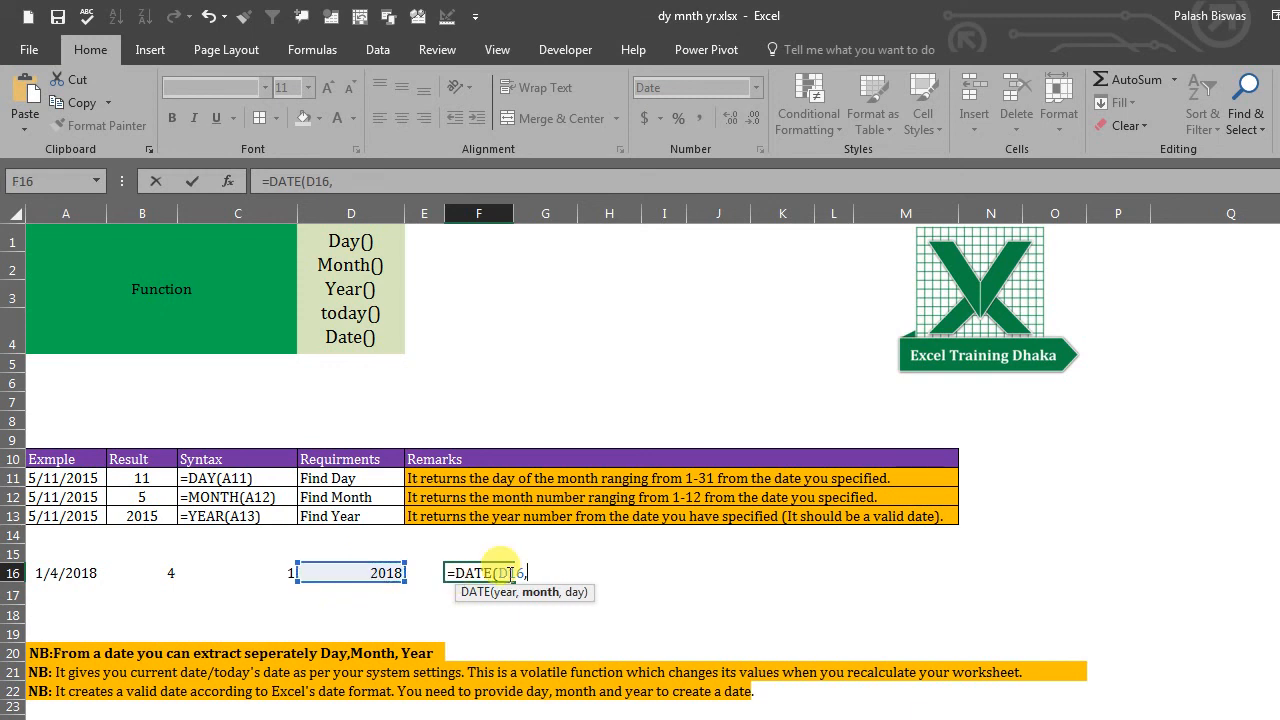
{"action": "left_click", "coordinate": [266, 573]}
{"action": "type", "text": ","}
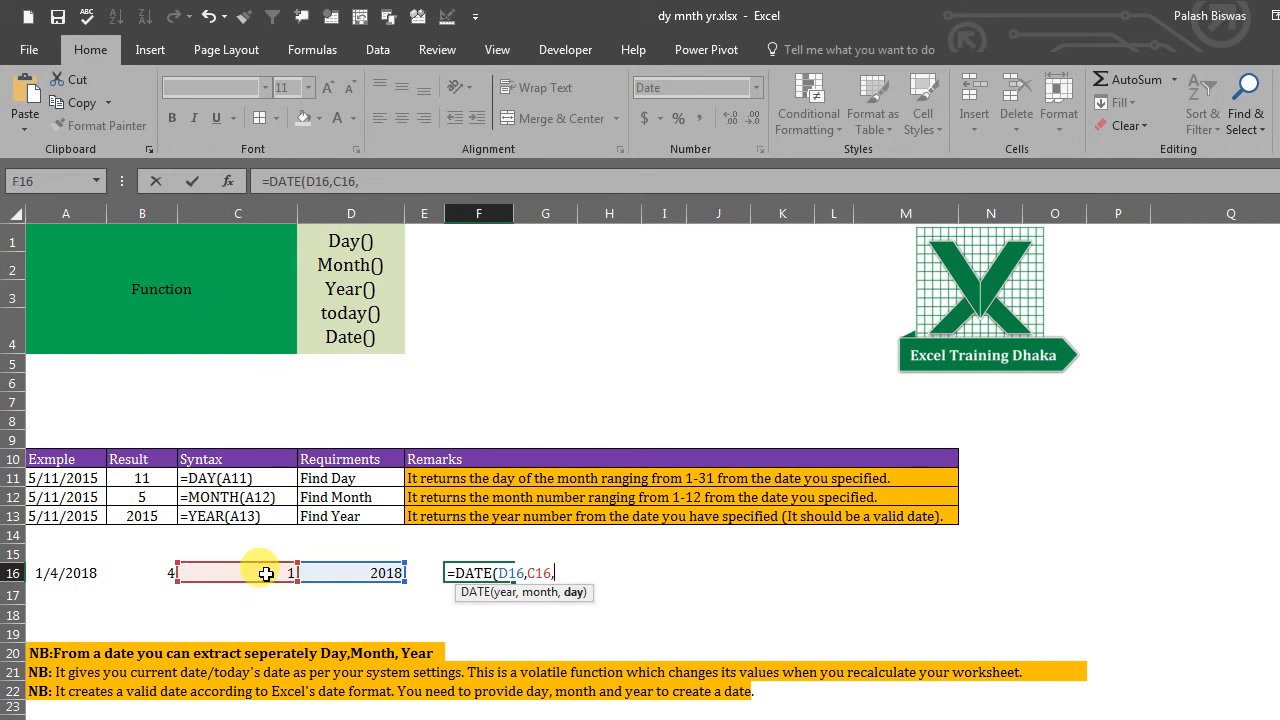
{"action": "left_click", "coordinate": [152, 573]}
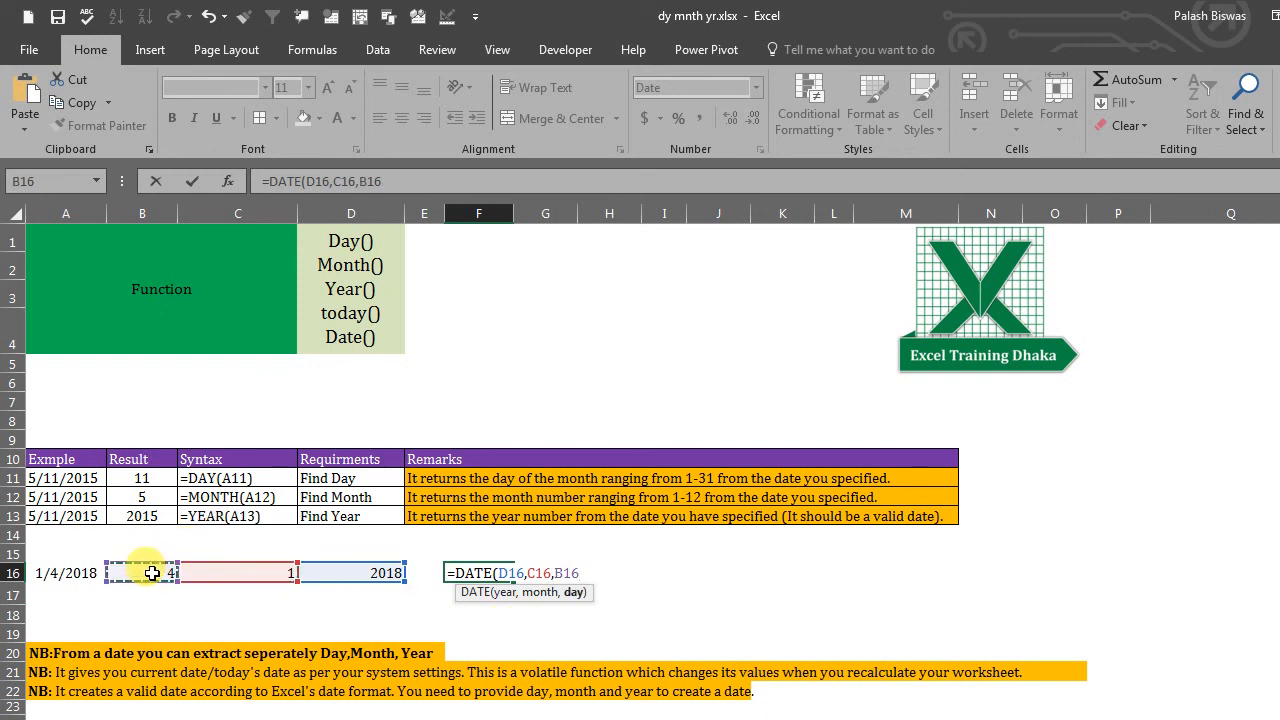
{"action": "key", "text": "Return"}
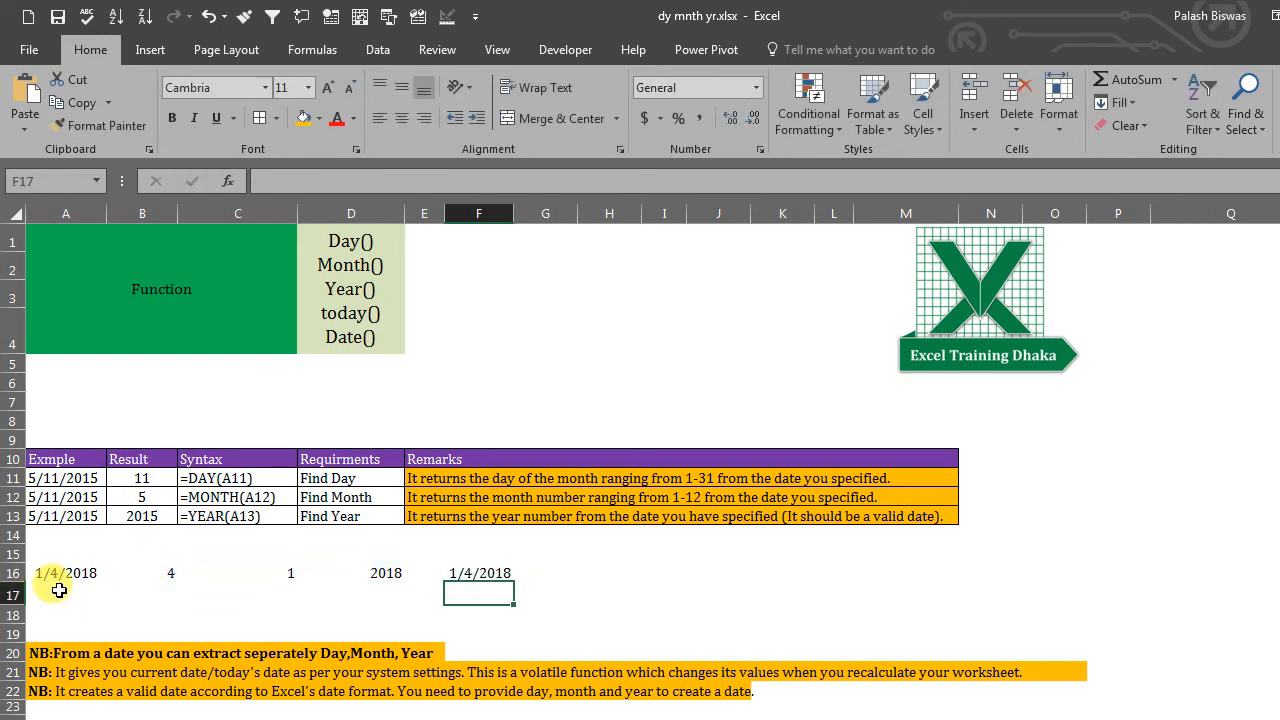
{"action": "left_click", "coordinate": [469, 573]}
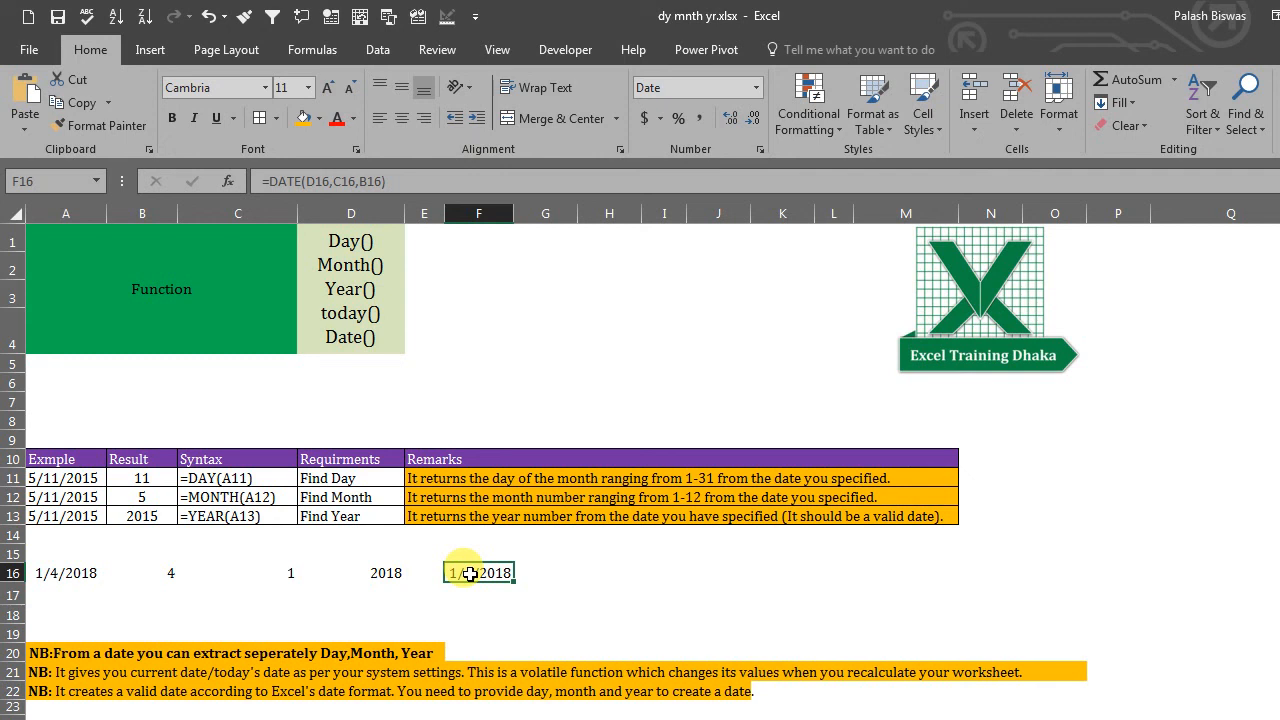
{"action": "left_click", "coordinate": [610, 592]}
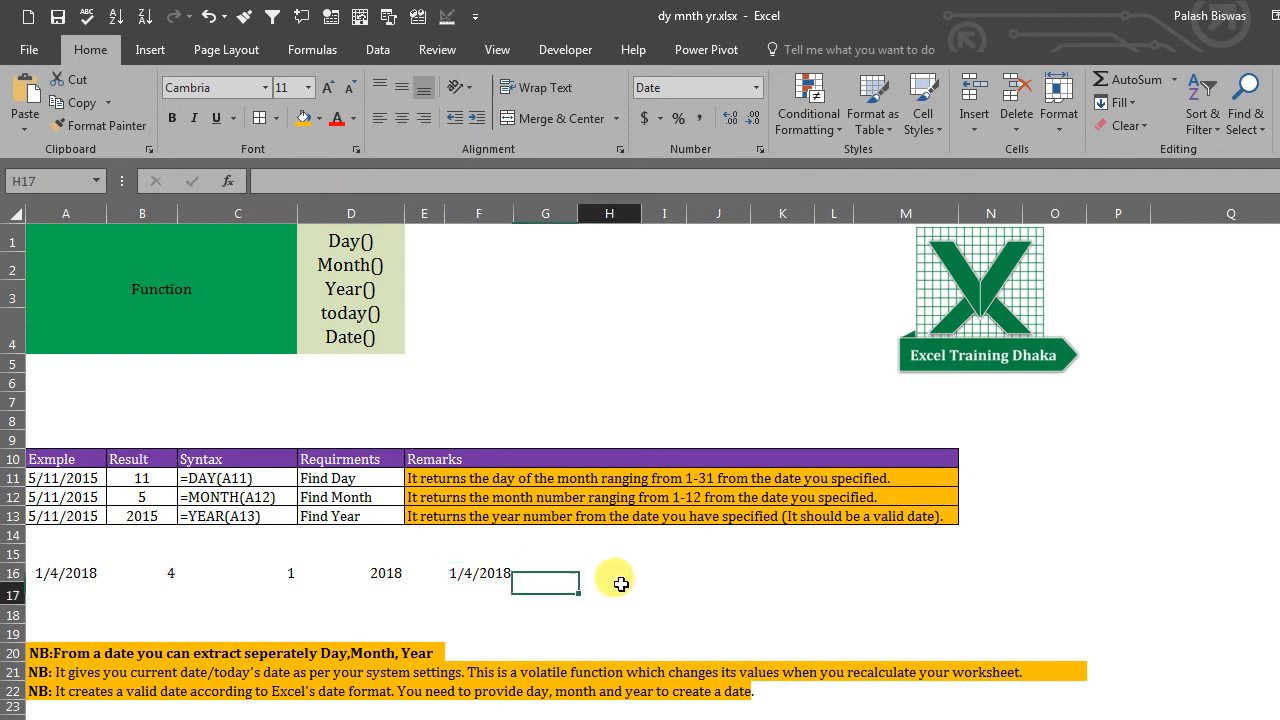